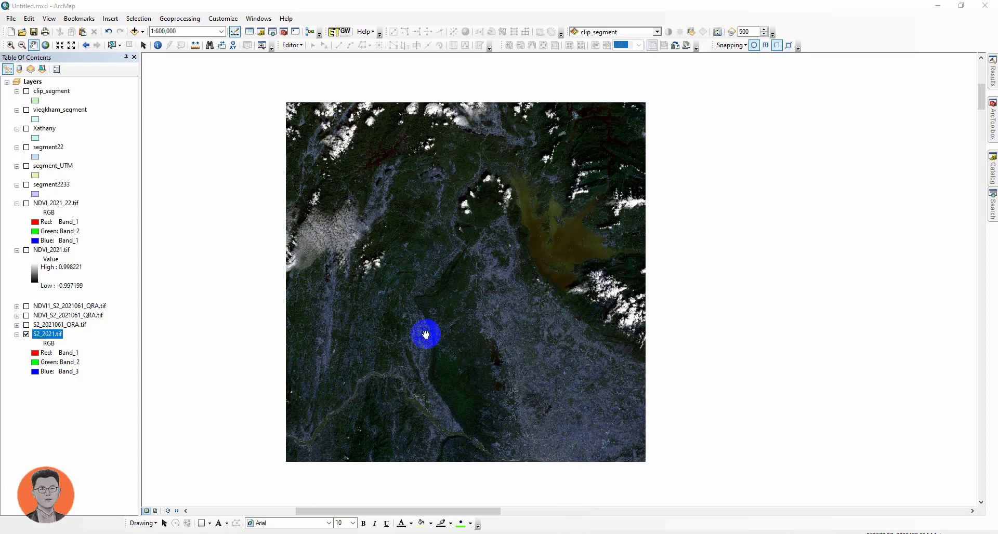
pyautogui.scroll(-1, 519, 272)
pyautogui.moveTo(473, 272); pyautogui.dragTo(547, 280)
pyautogui.scroll(1, 454, 279)
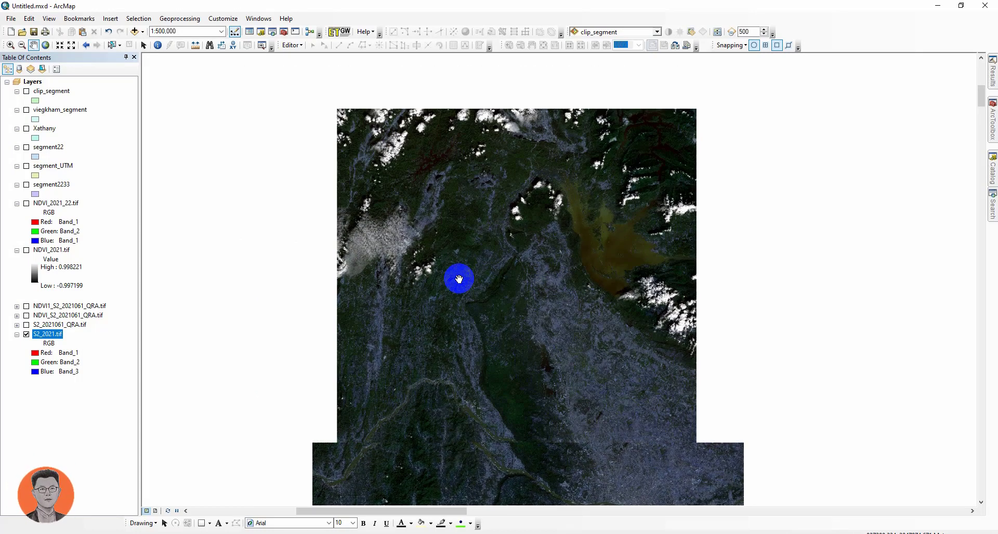
pyautogui.moveTo(469, 277); pyautogui.dragTo(430, 274)
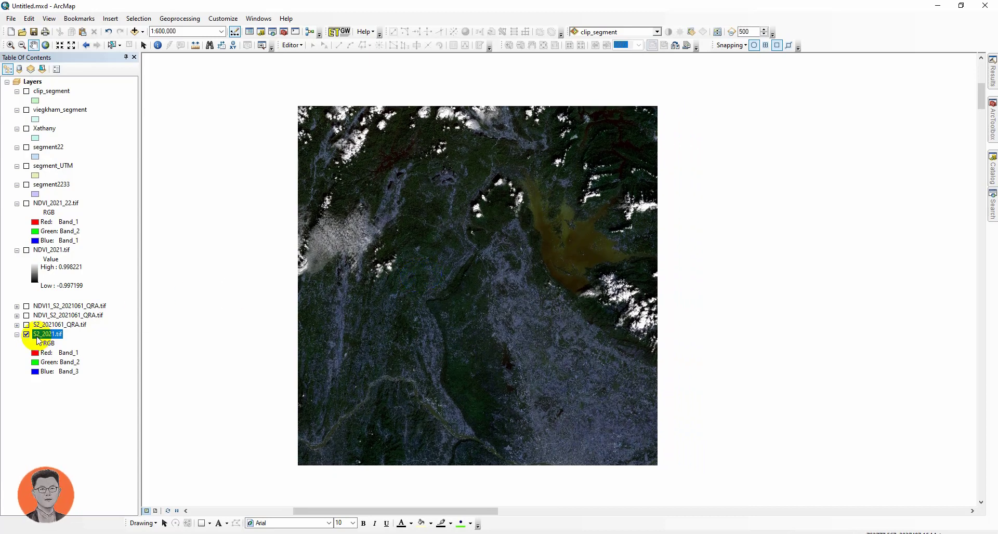
# - Inspect the S2_2021.tif layer's properties, reviewing its source raster information and spatial reference
pyautogui.doubleClick(42, 337)
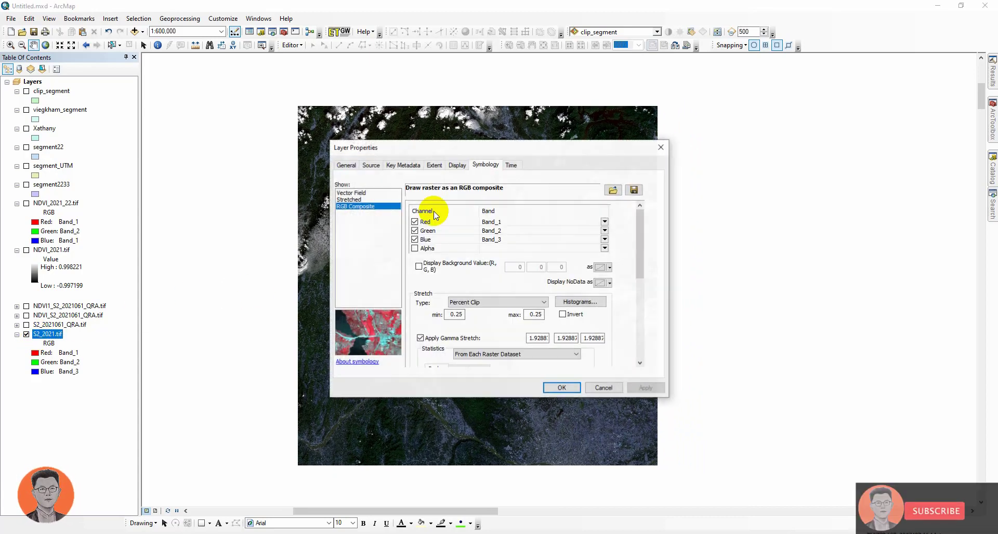
pyautogui.click(457, 166)
pyautogui.click(371, 165)
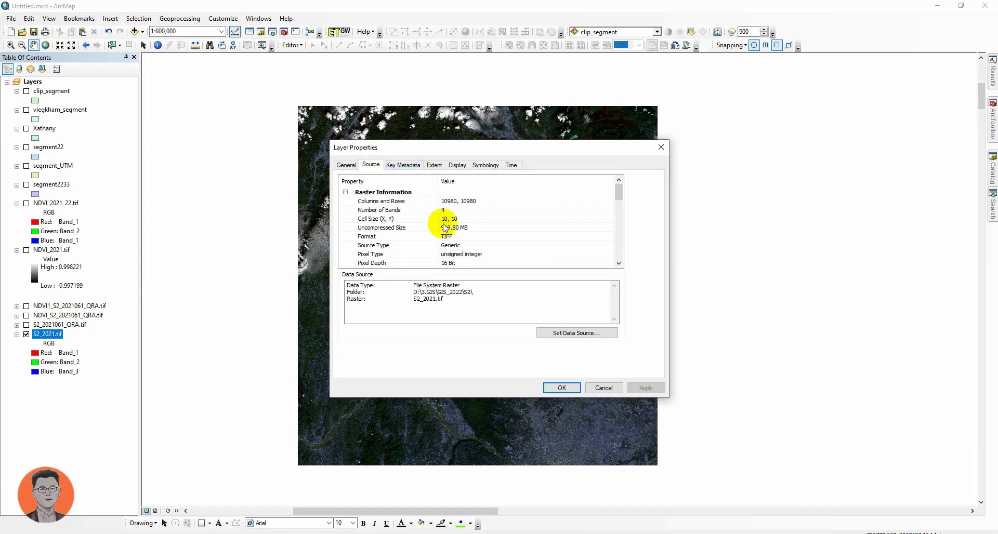
pyautogui.scroll(-4, 447, 239)
pyautogui.scroll(-5, 452, 244)
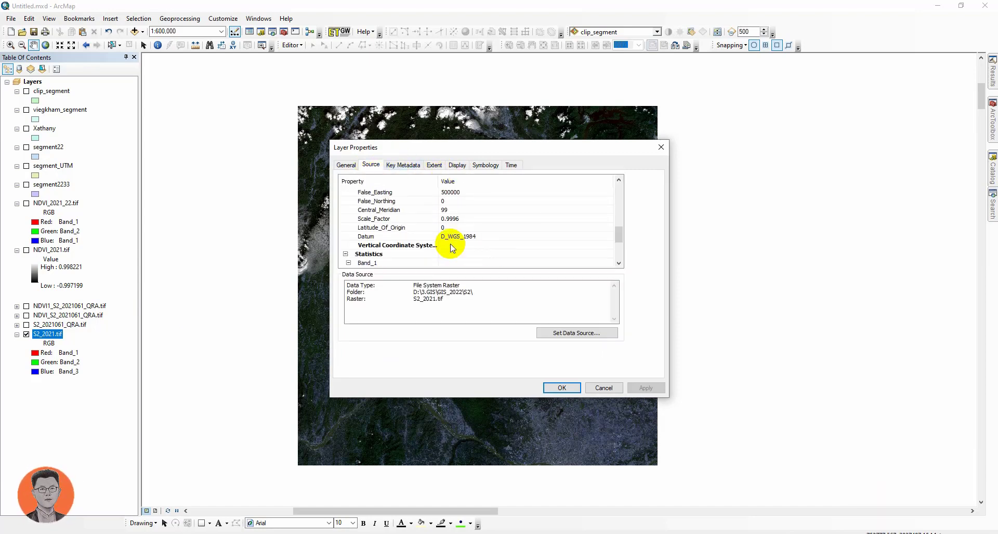
pyautogui.click(661, 147)
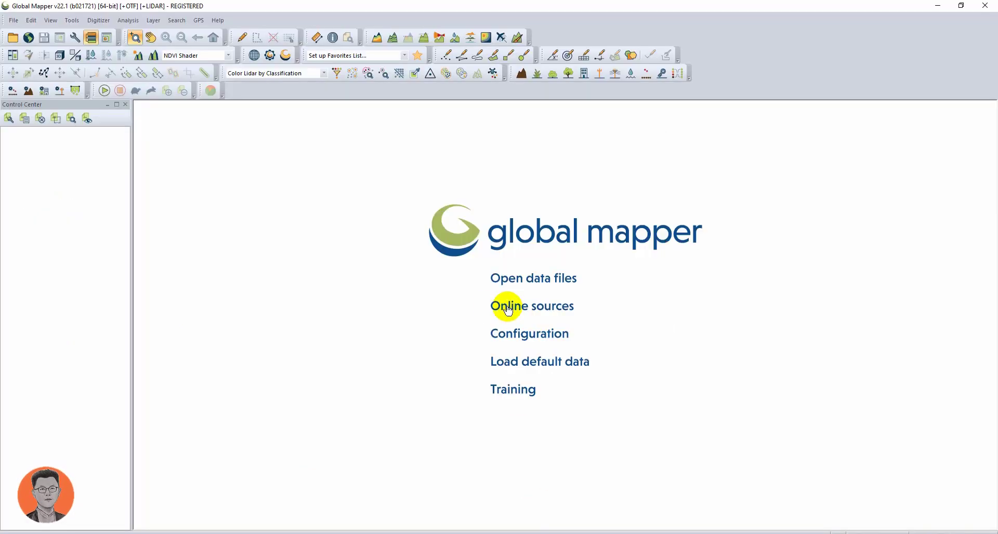
# - Switch to Global Mapper and open S2_2021.tif from the 3.GIS\GIS_2022\S2 folder
pyautogui.click(500, 278)
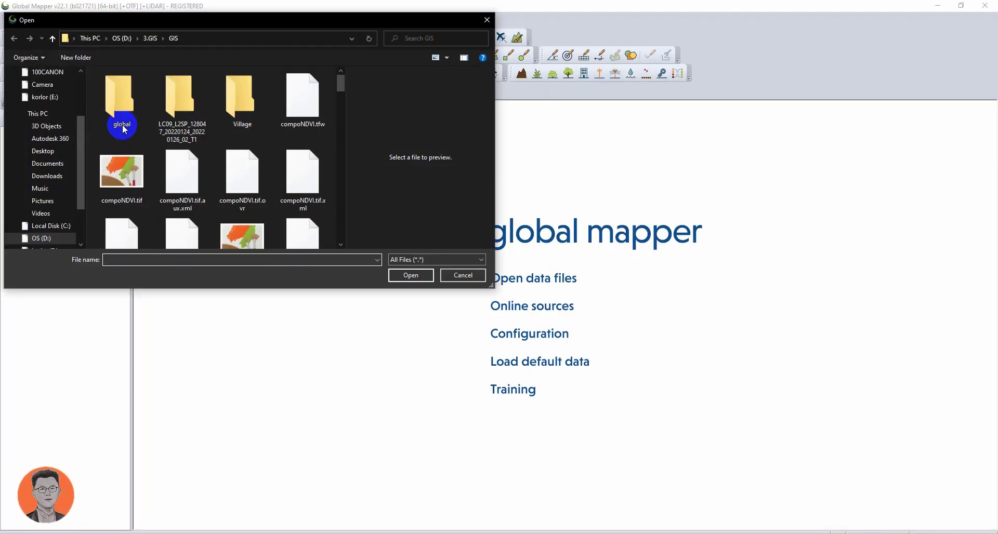
pyautogui.click(148, 39)
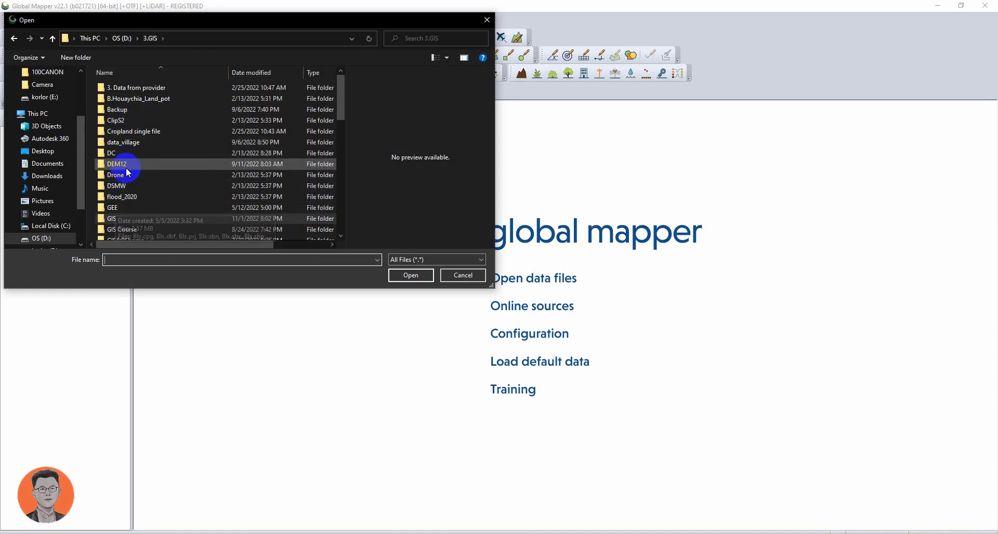
pyautogui.scroll(-1, 129, 166)
pyautogui.scroll(-1, 131, 179)
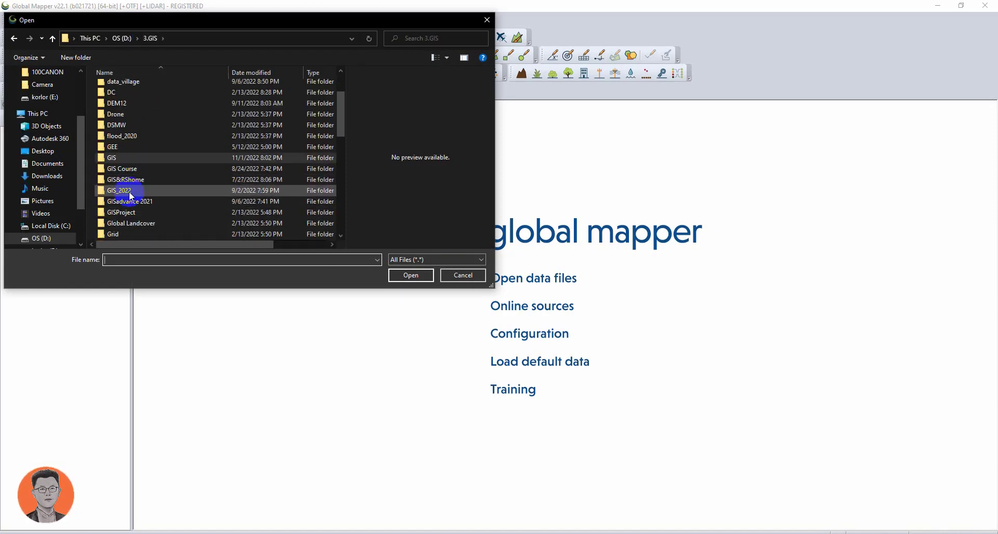
pyautogui.doubleClick(127, 190)
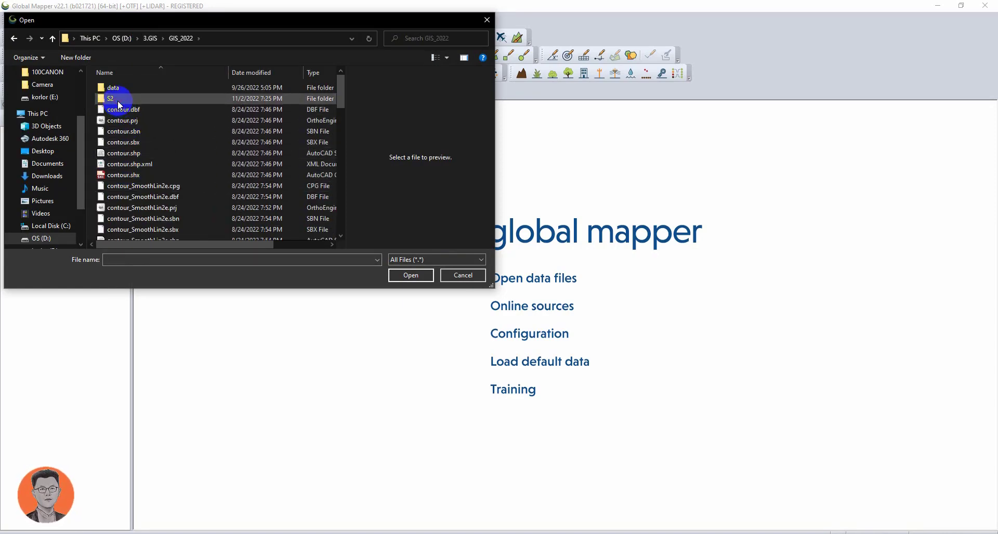
pyautogui.doubleClick(118, 98)
pyautogui.scroll(-1, 133, 148)
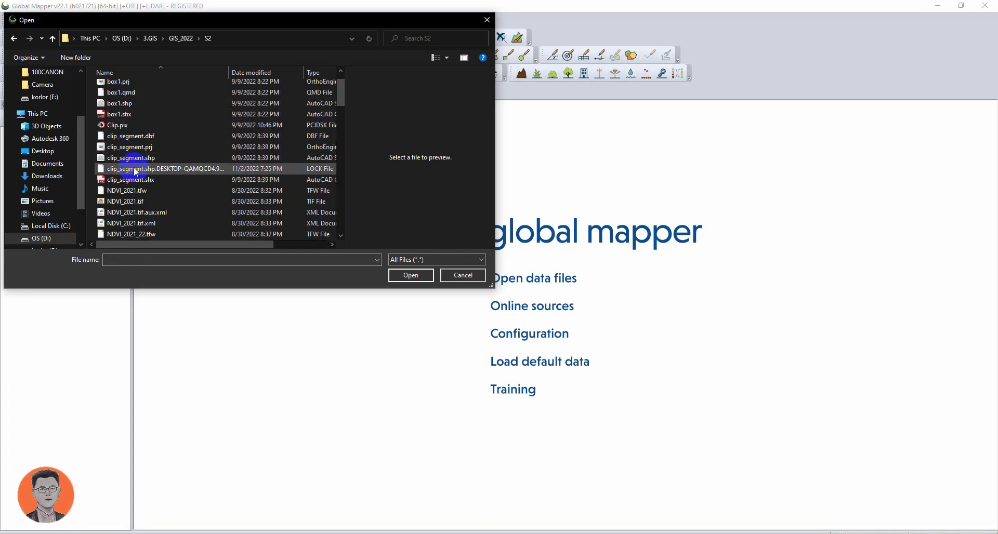
pyautogui.click(115, 201)
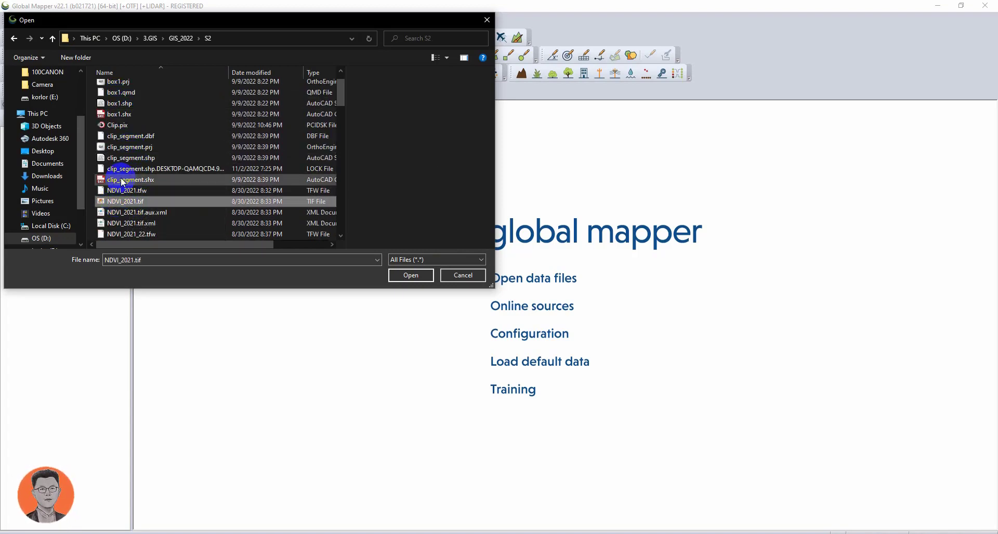
pyautogui.scroll(-5, 116, 220)
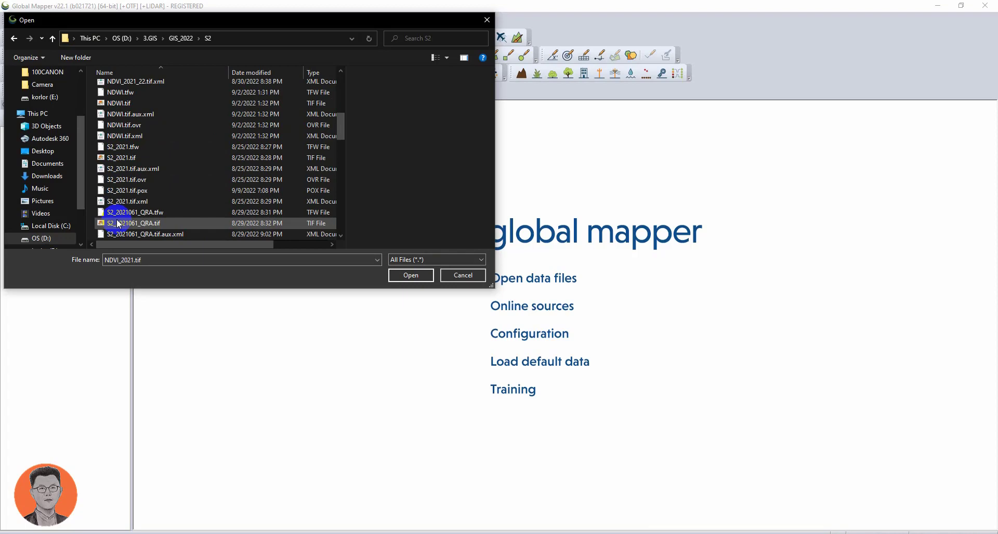
pyautogui.click(116, 158)
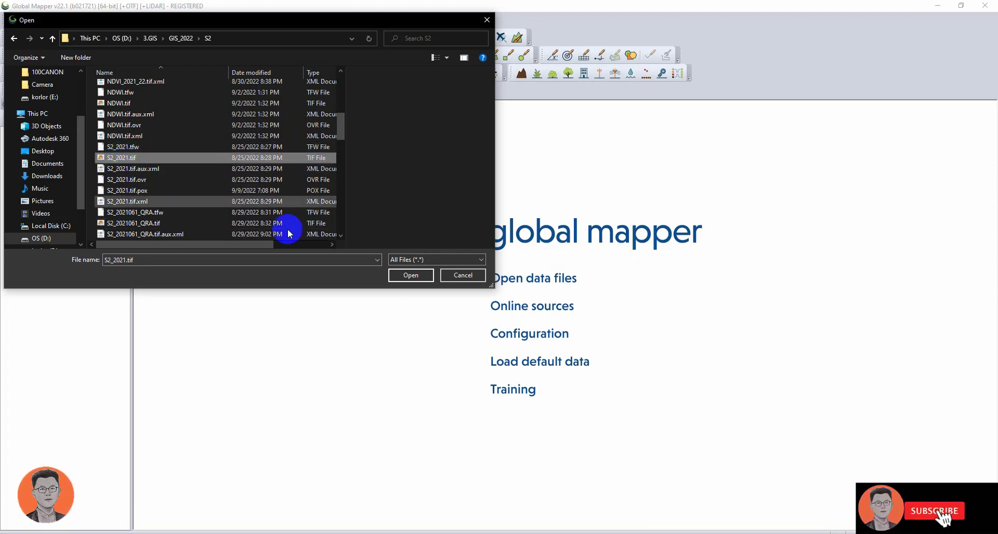
pyautogui.click(405, 275)
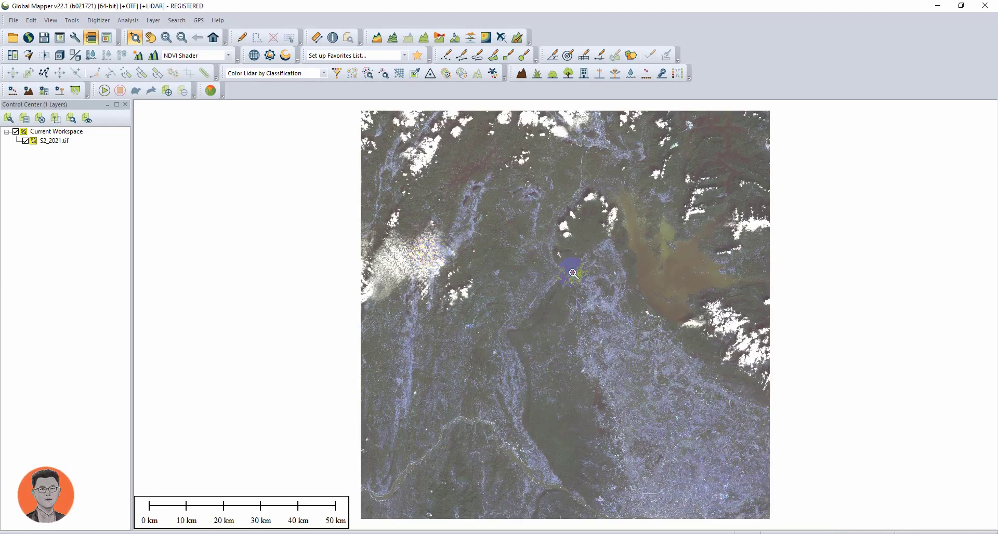
# - Examine the loaded S2_2021.tif image by zooming in and out across different areas
pyautogui.click(622, 280)
pyautogui.scroll(2, 720, 276)
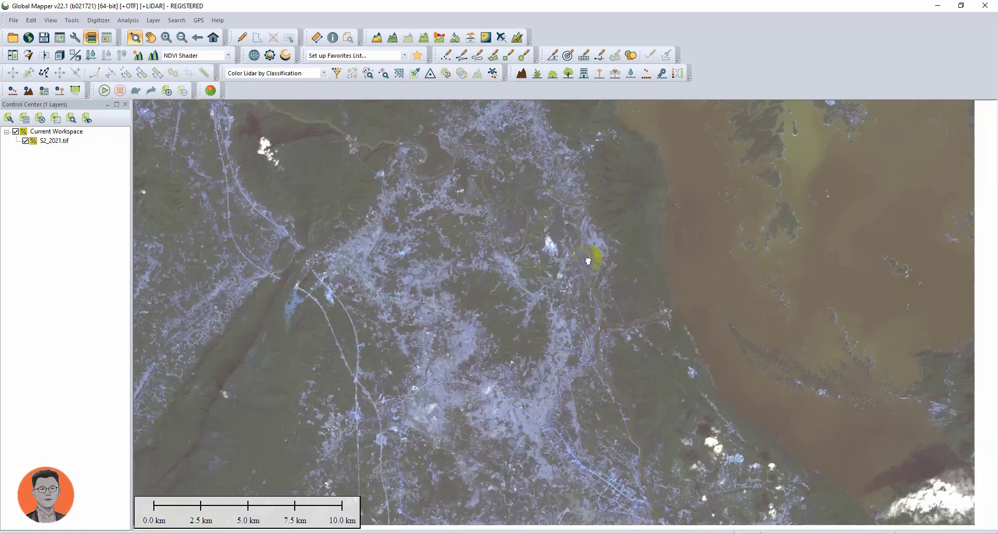
pyautogui.moveTo(594, 259); pyautogui.dragTo(486, 228)
pyautogui.scroll(2, 612, 295)
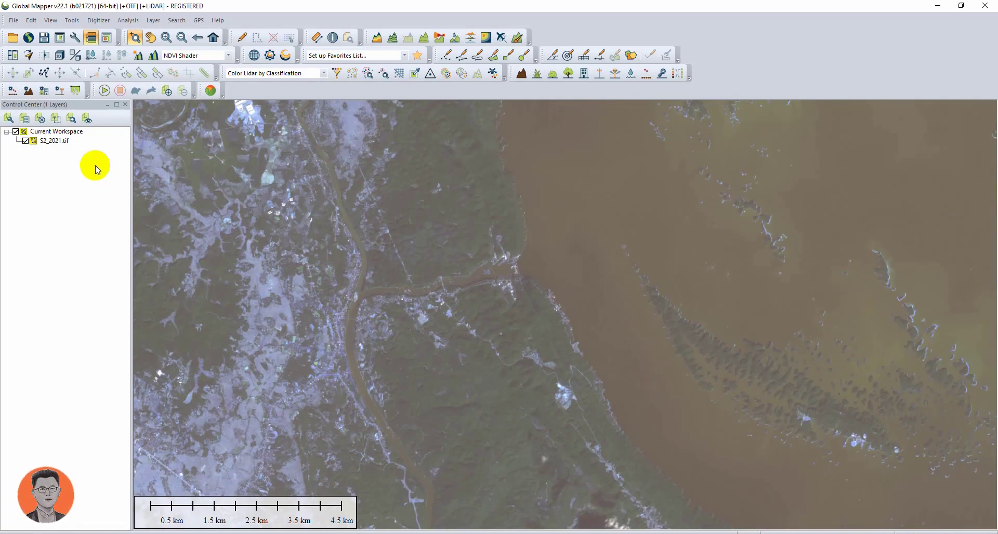
pyautogui.click(51, 141)
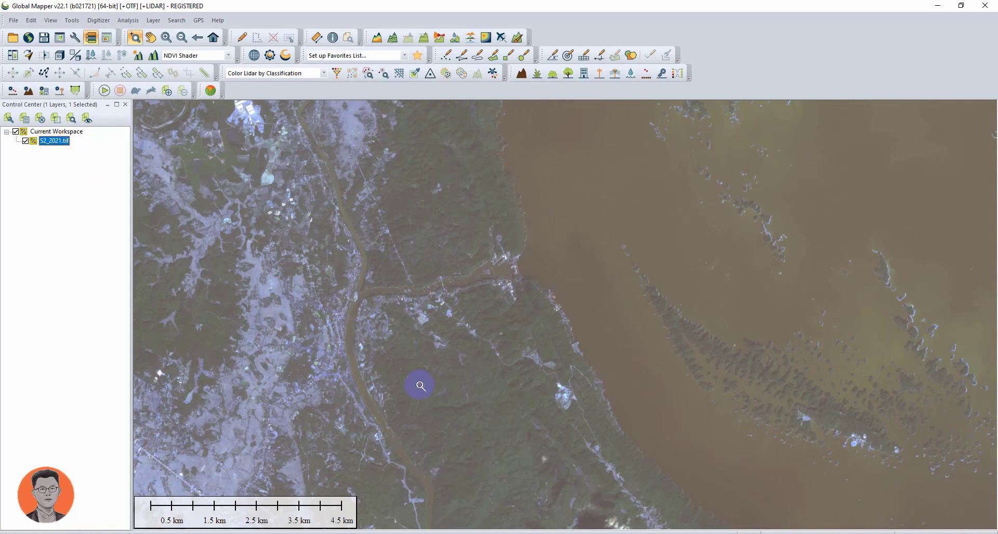
pyautogui.scroll(-3, 479, 285)
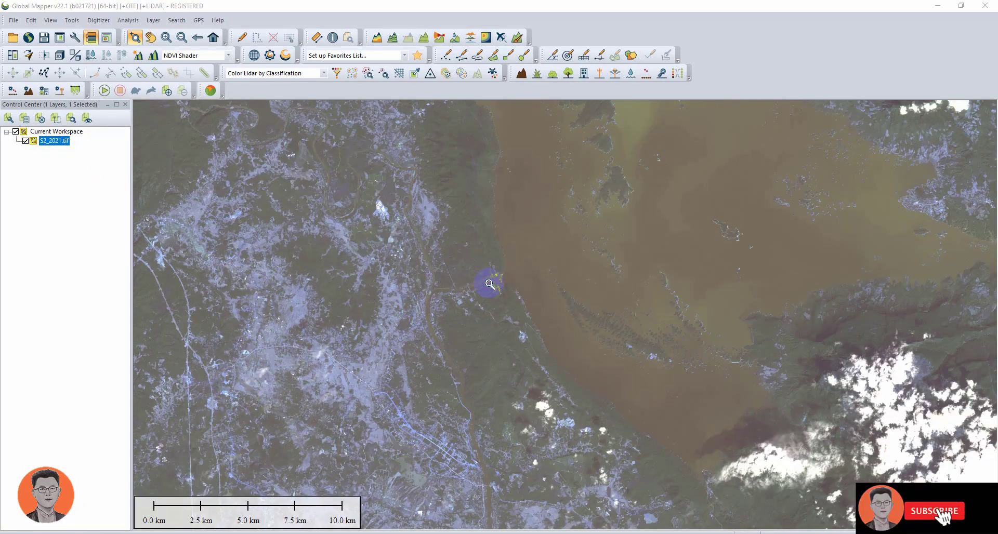
pyautogui.scroll(5, 421, 306)
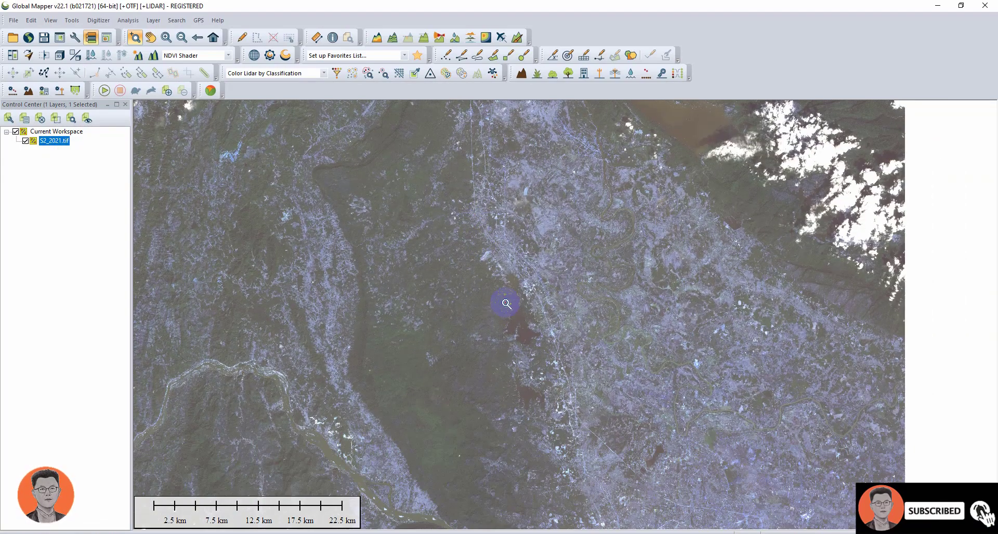
pyautogui.scroll(4, 578, 359)
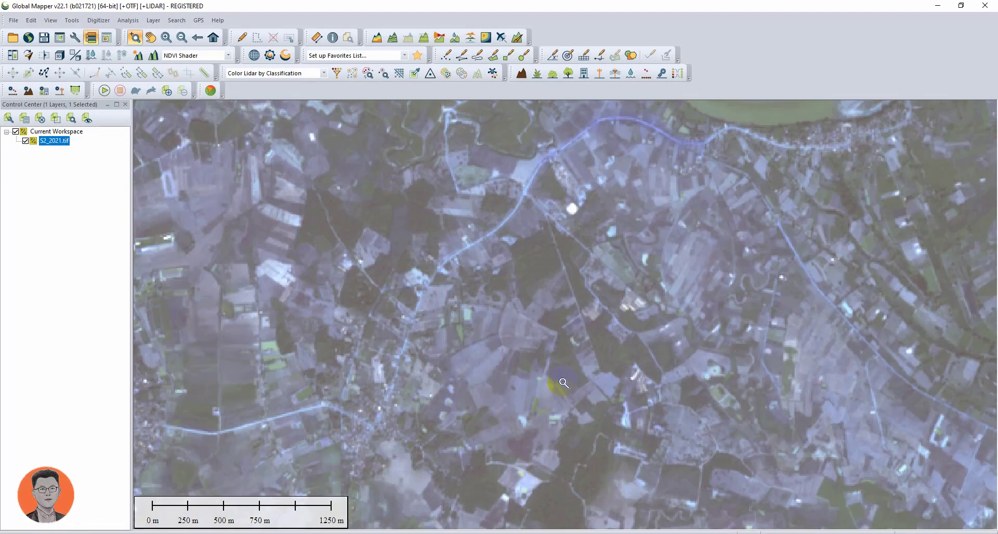
pyautogui.scroll(-2, 535, 383)
pyautogui.scroll(-2, 384, 245)
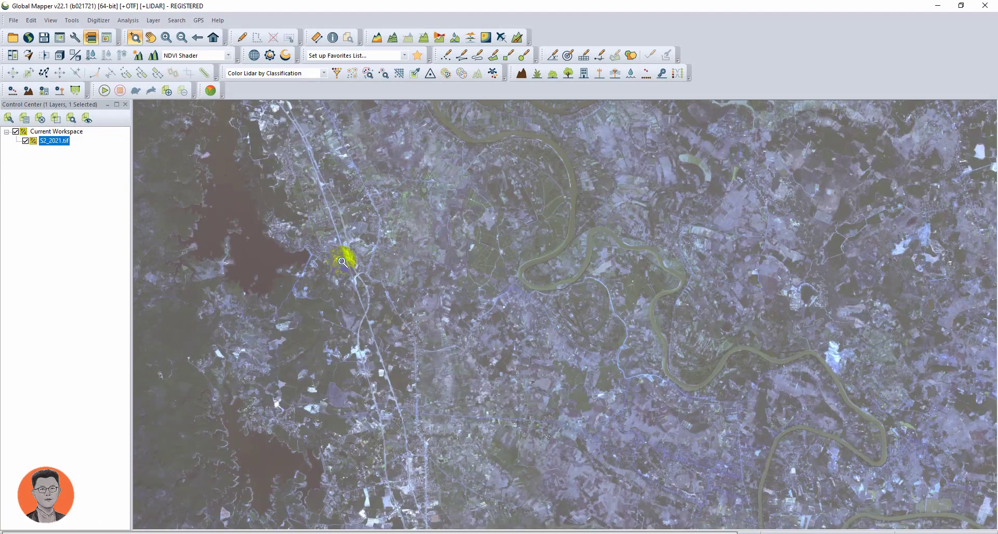
# - Open the Raster Calculator to apply a formula to the S2_2021.tif layer
pyautogui.click(128, 20)
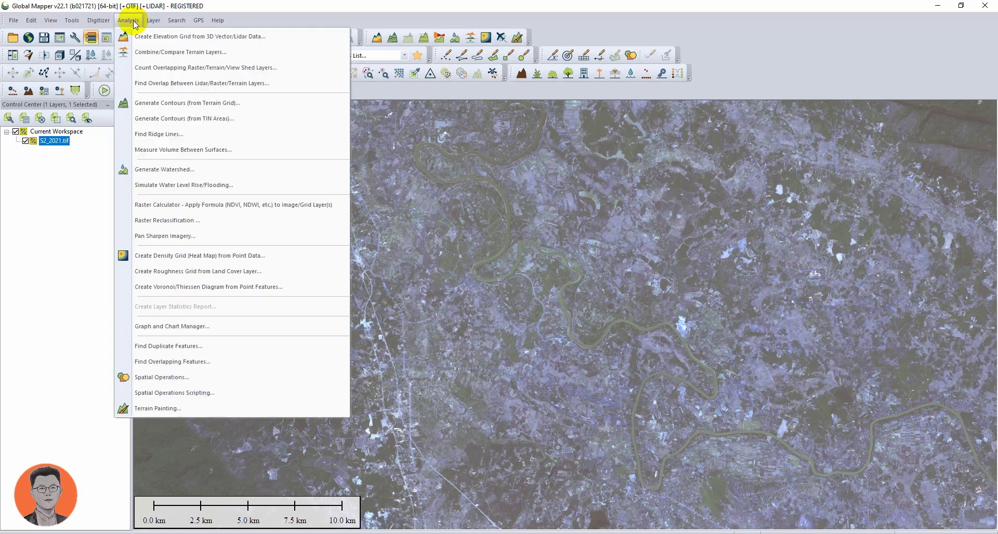
pyautogui.click(204, 203)
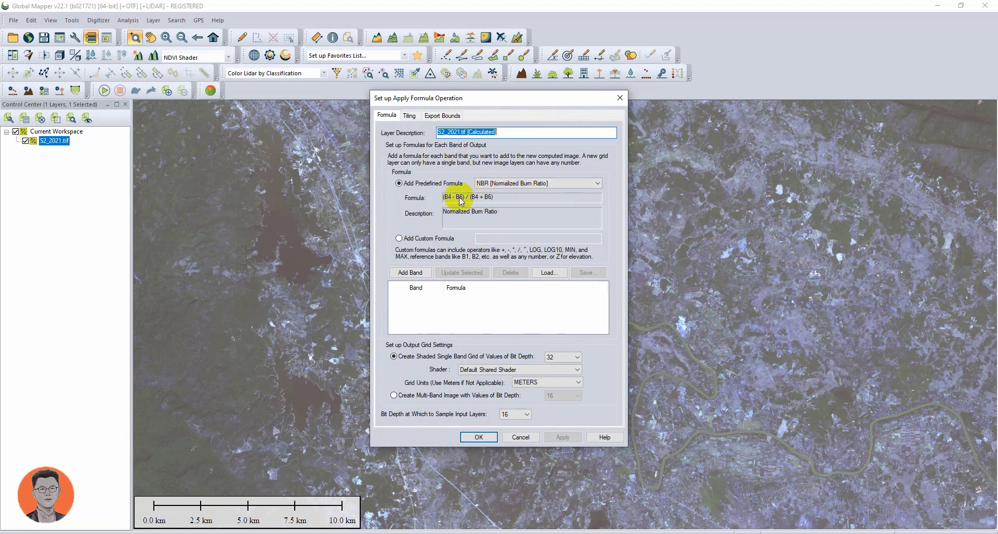
pyautogui.click(541, 183)
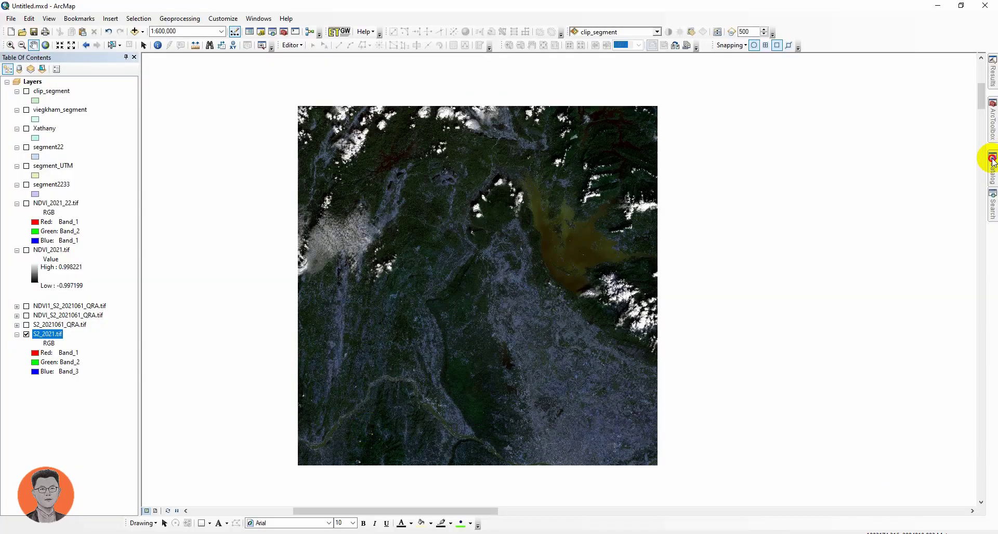
# - Switch to ArcMap and browse the Catalog's GIS_2022 S2 folder contents
pyautogui.click(993, 162)
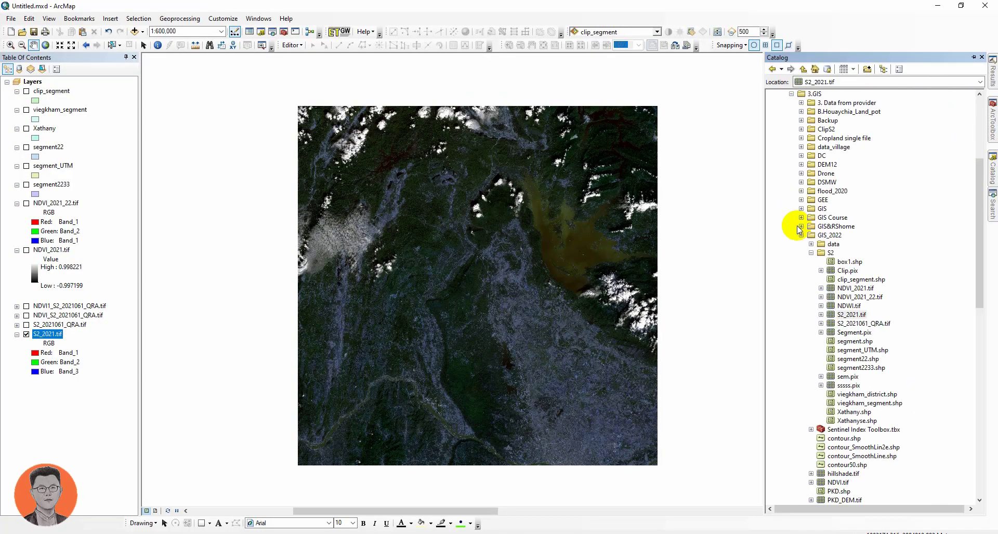
pyautogui.click(811, 253)
pyautogui.click(811, 253)
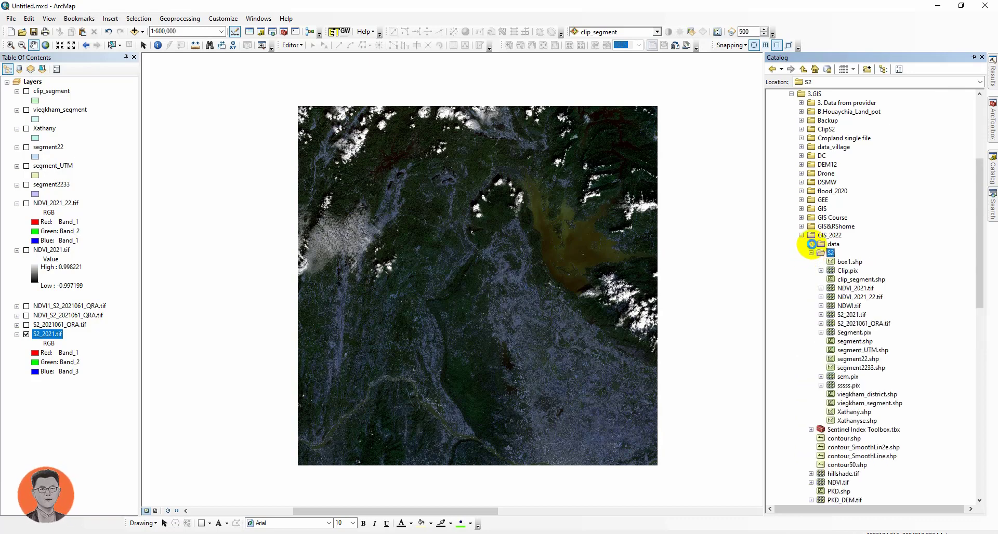
pyautogui.click(811, 244)
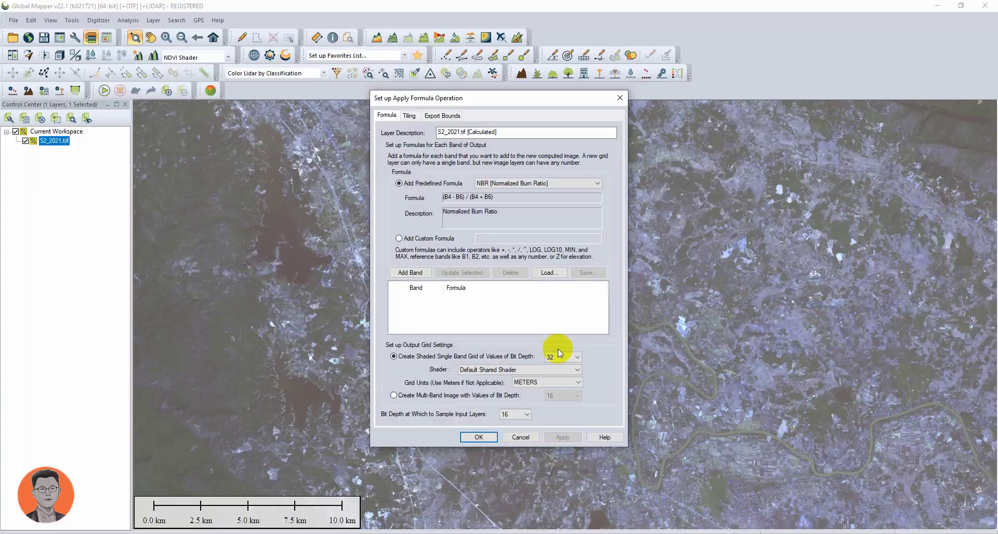
# - Select the NDVI (Sentinel 2 MSI) predefined formula and add it as an output band
pyautogui.click(516, 183)
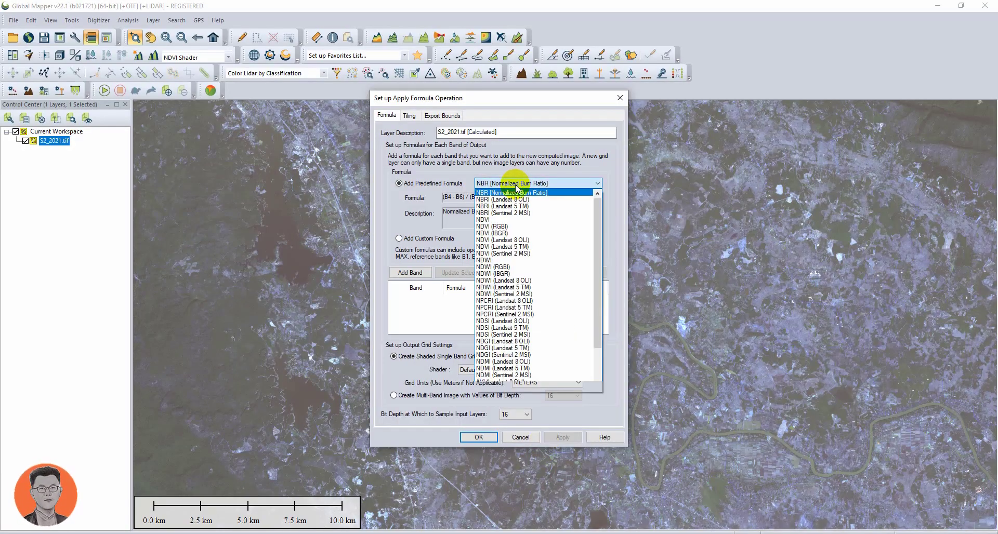
pyautogui.click(520, 254)
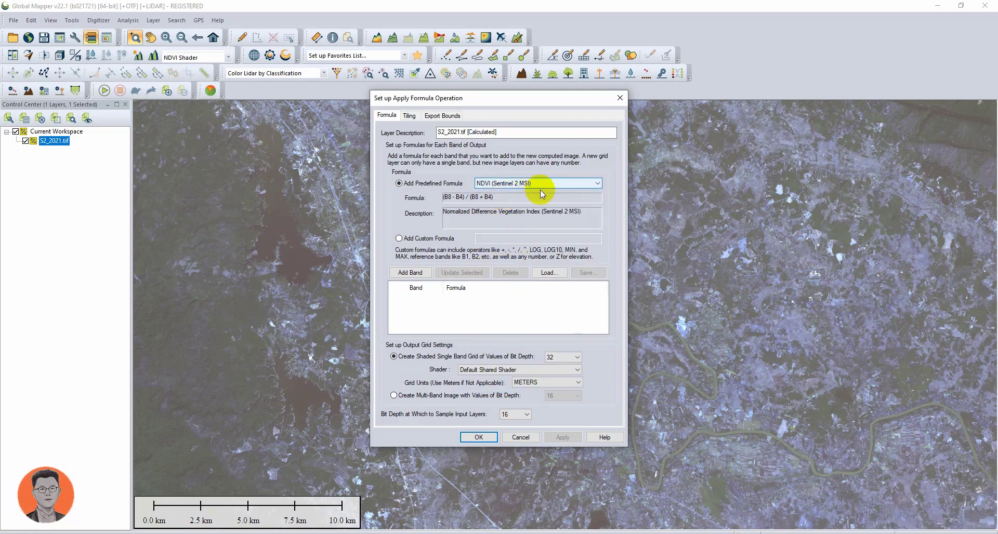
pyautogui.click(408, 273)
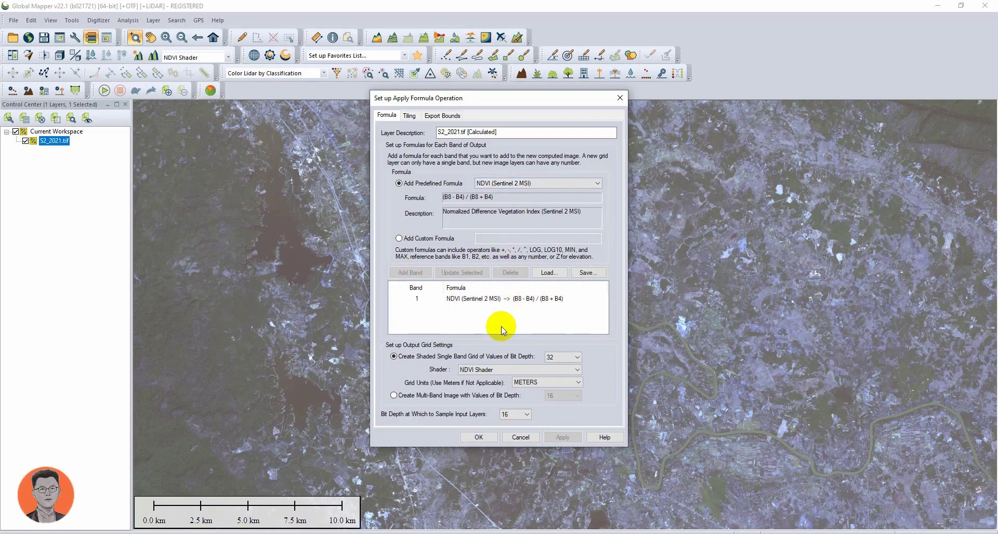
# - Keep NDVI Shader as the output shader and accept the formula operation setup
pyautogui.click(501, 368)
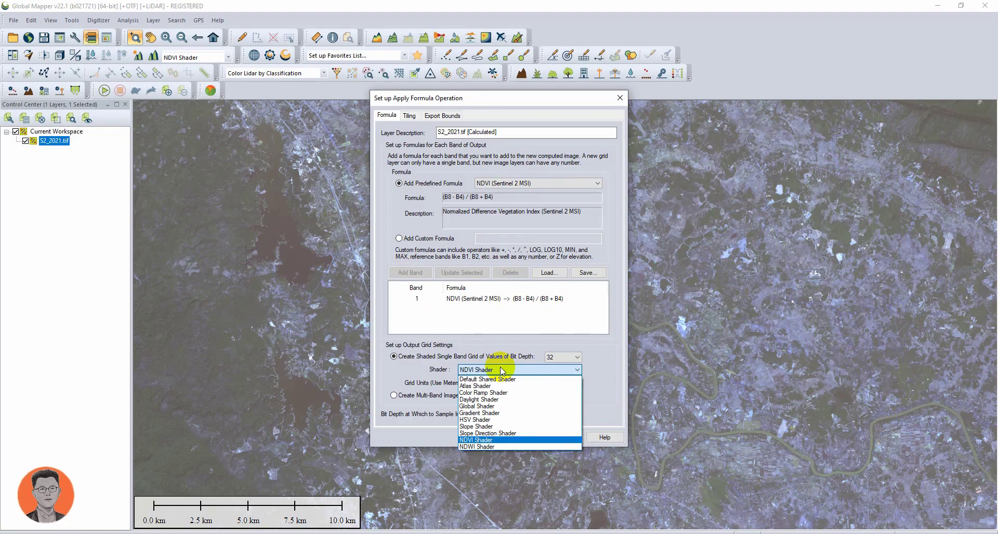
pyautogui.click(500, 367)
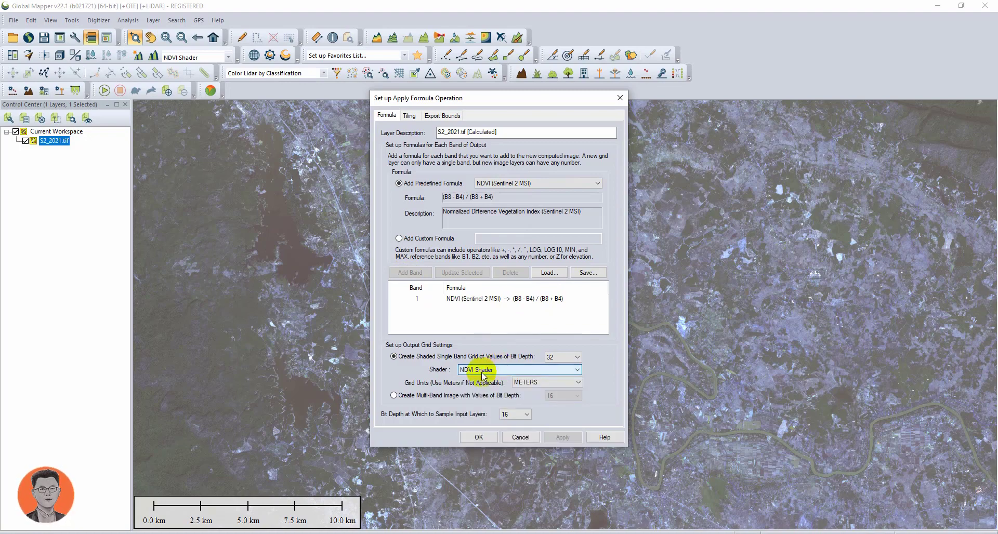
pyautogui.click(482, 436)
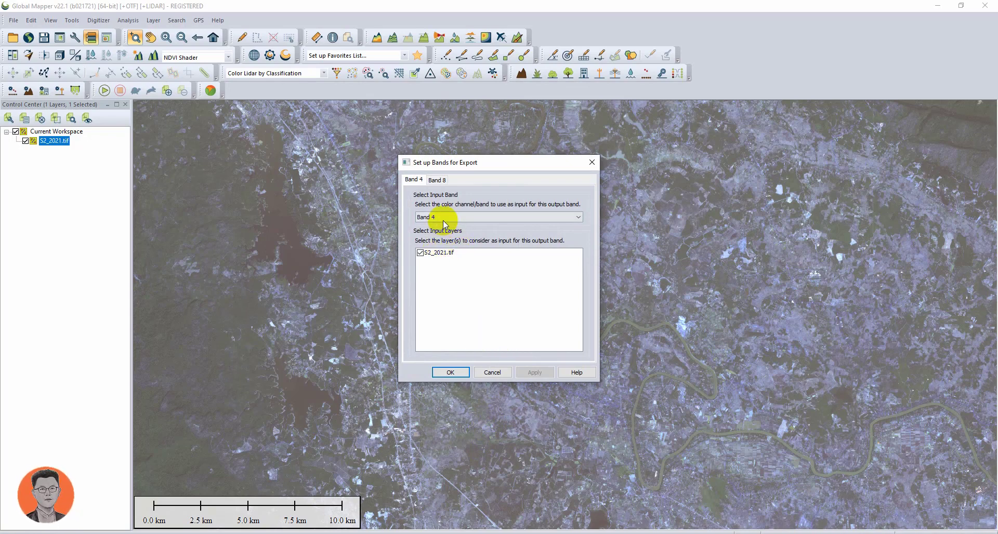
# - Assign input Band 3 to the Band 4 output, keep Band 4 as input for Band 8, and run the calculation
pyautogui.click(445, 219)
pyautogui.click(462, 217)
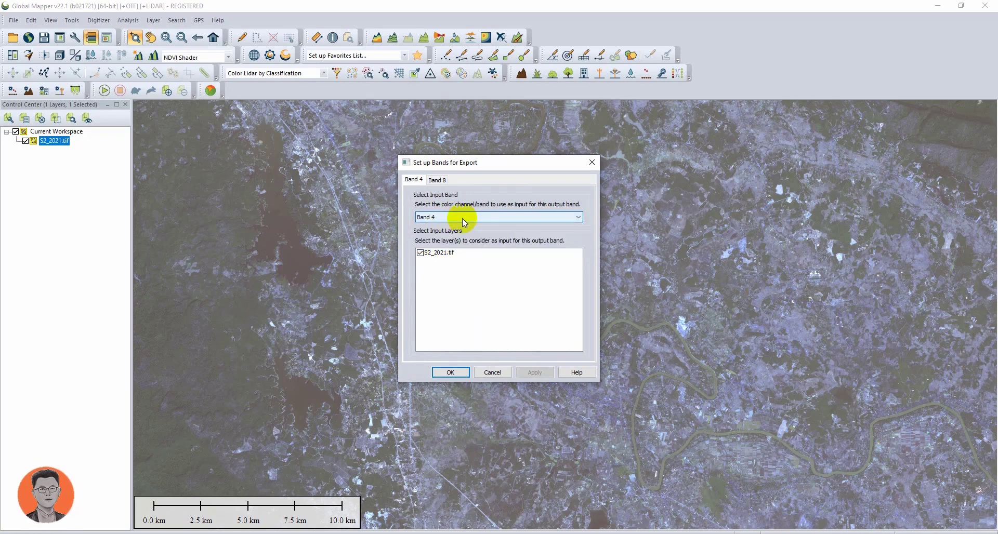
pyautogui.click(436, 179)
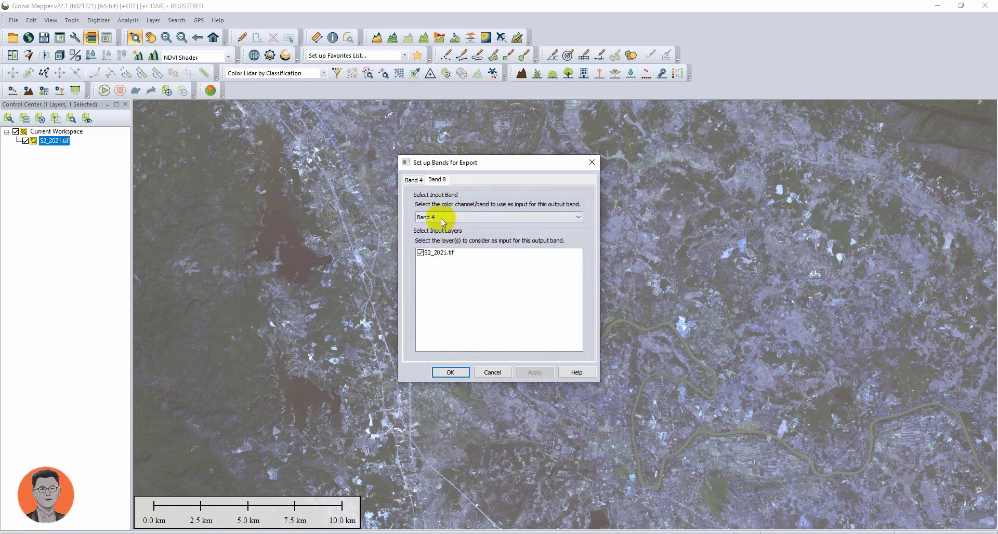
pyautogui.click(447, 218)
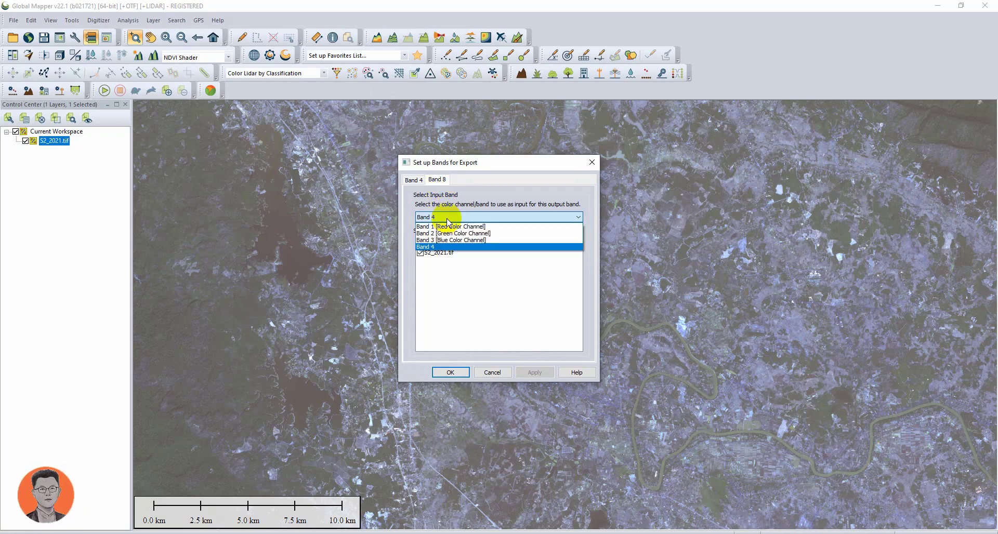
pyautogui.click(447, 218)
pyautogui.click(413, 180)
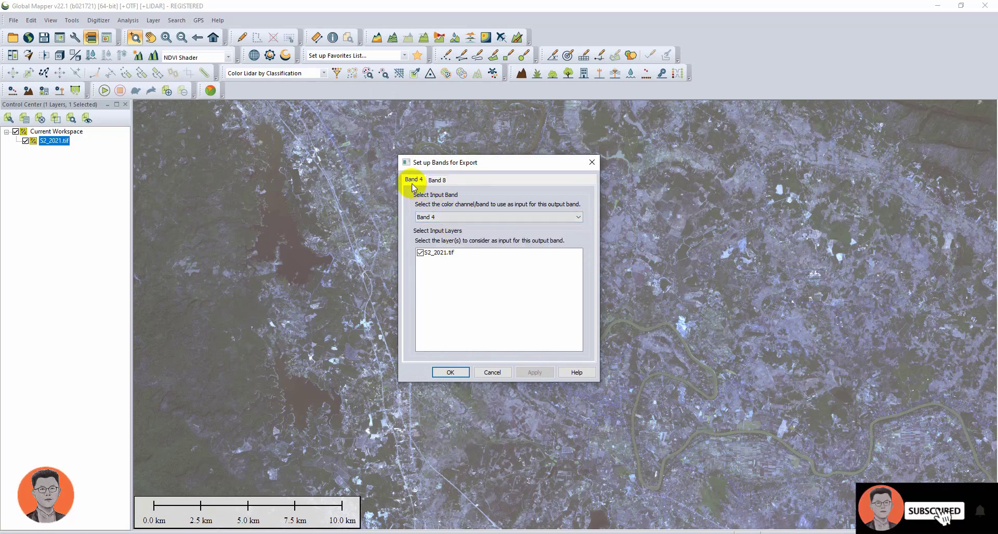
pyautogui.click(445, 216)
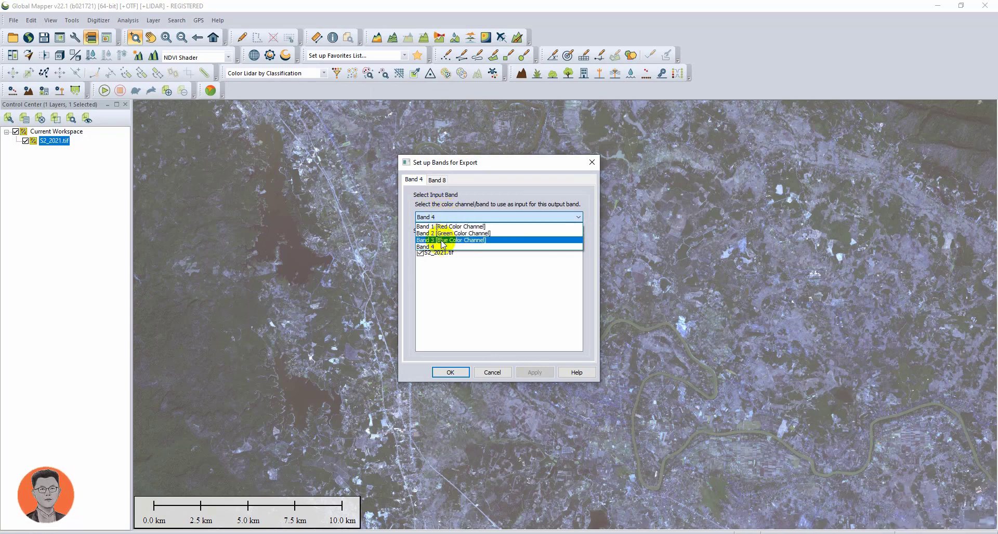
pyautogui.click(441, 240)
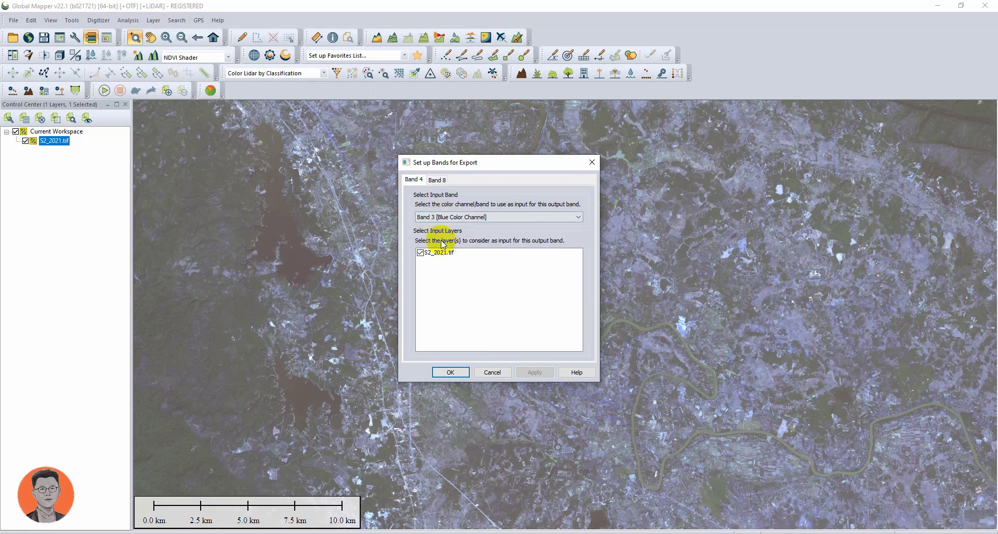
pyautogui.click(438, 181)
pyautogui.click(413, 180)
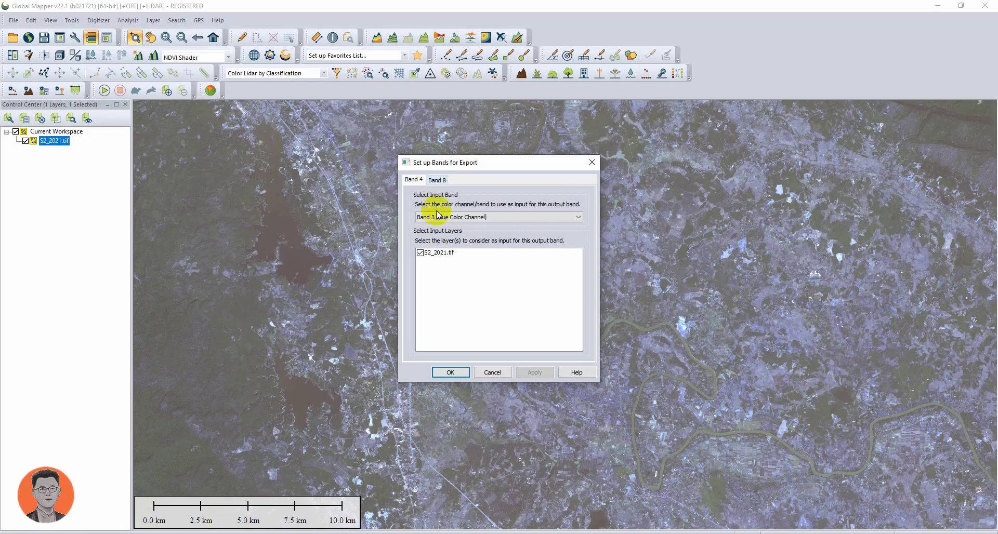
pyautogui.click(445, 372)
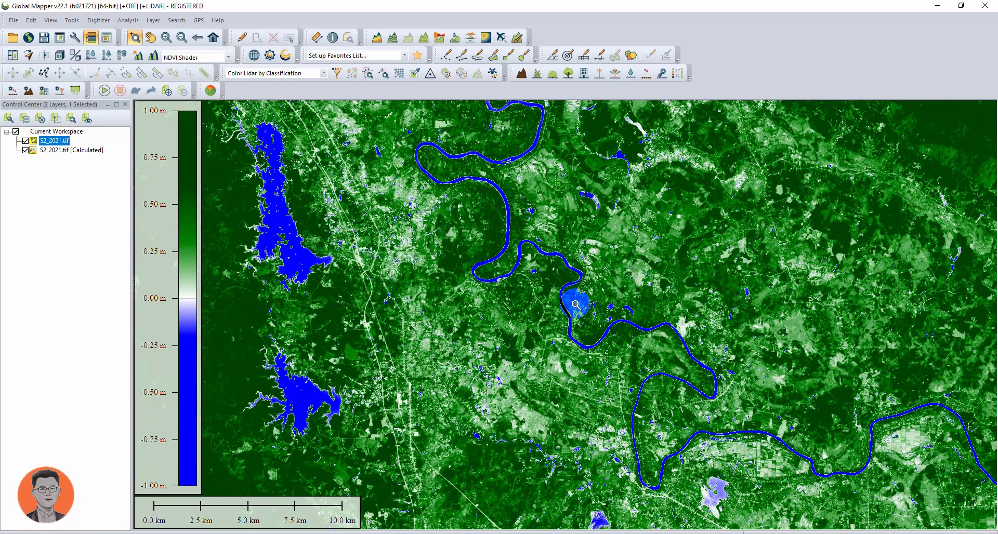
# - Pan and zoom across the calculated NDVI layer to examine vegetation and water areas
pyautogui.scroll(-3, 438, 289)
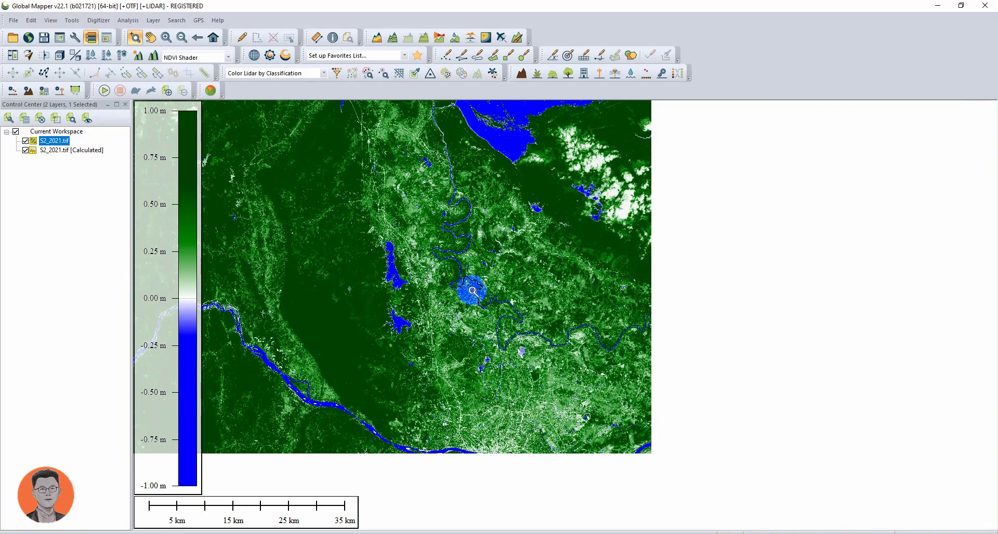
pyautogui.scroll(5, 494, 219)
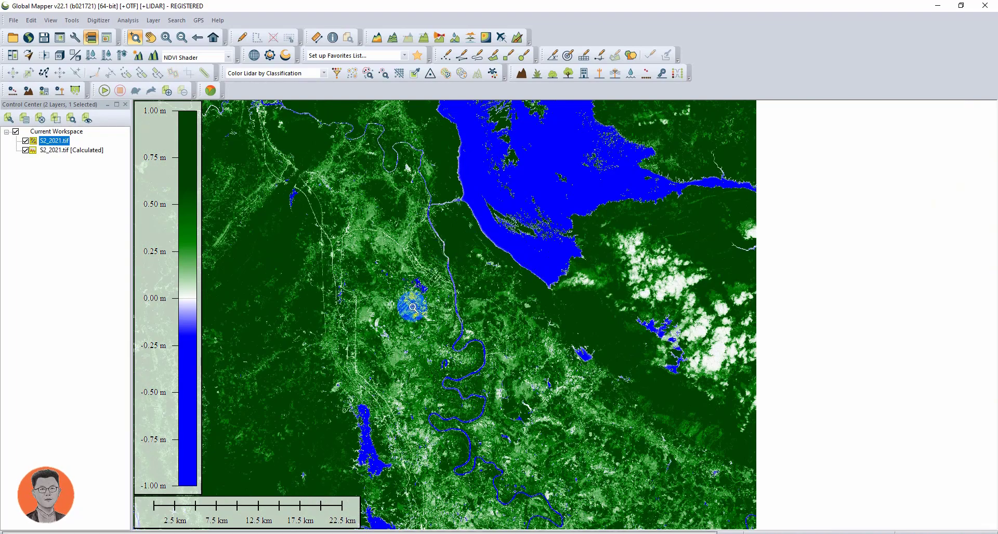
pyautogui.scroll(4, 509, 281)
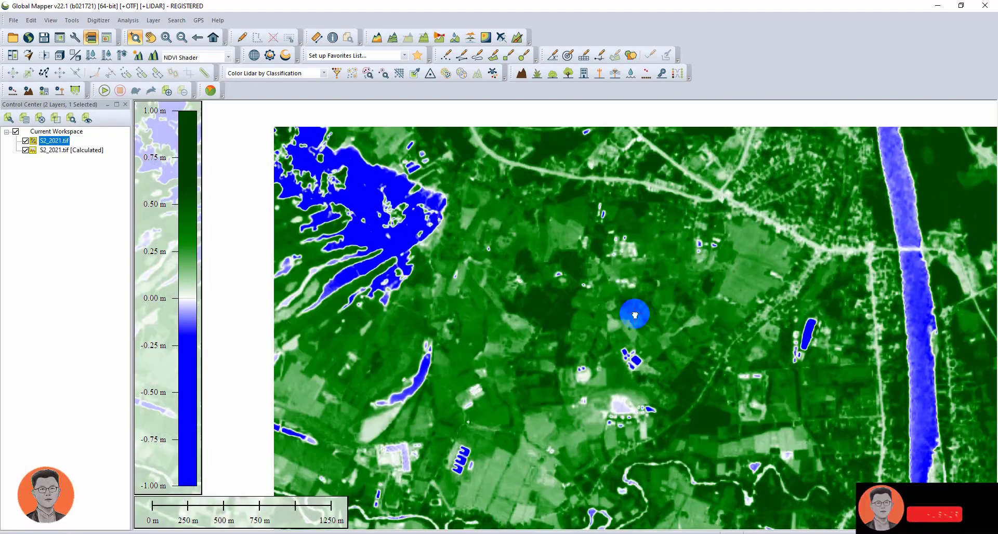
pyautogui.scroll(-3, 548, 272)
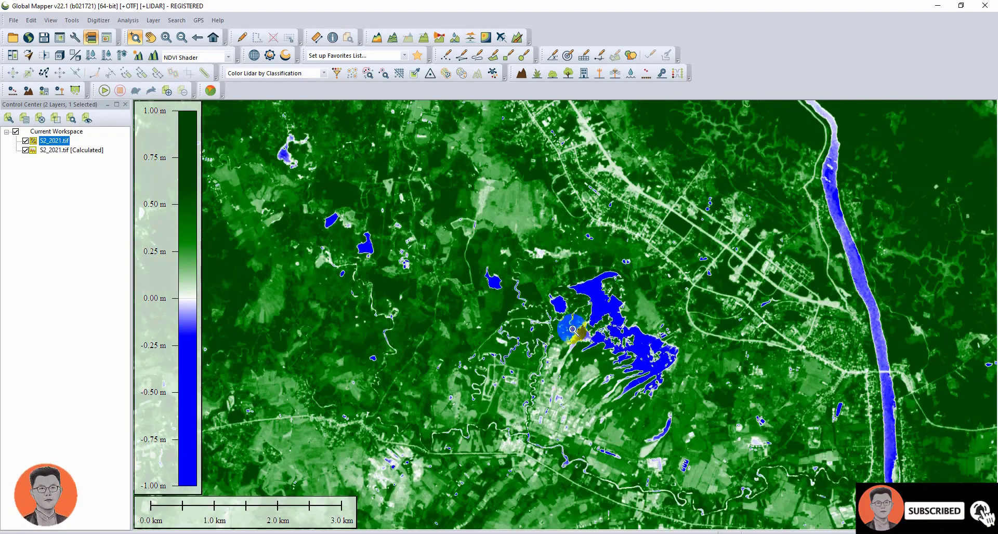
pyautogui.moveTo(641, 363); pyautogui.dragTo(524, 299)
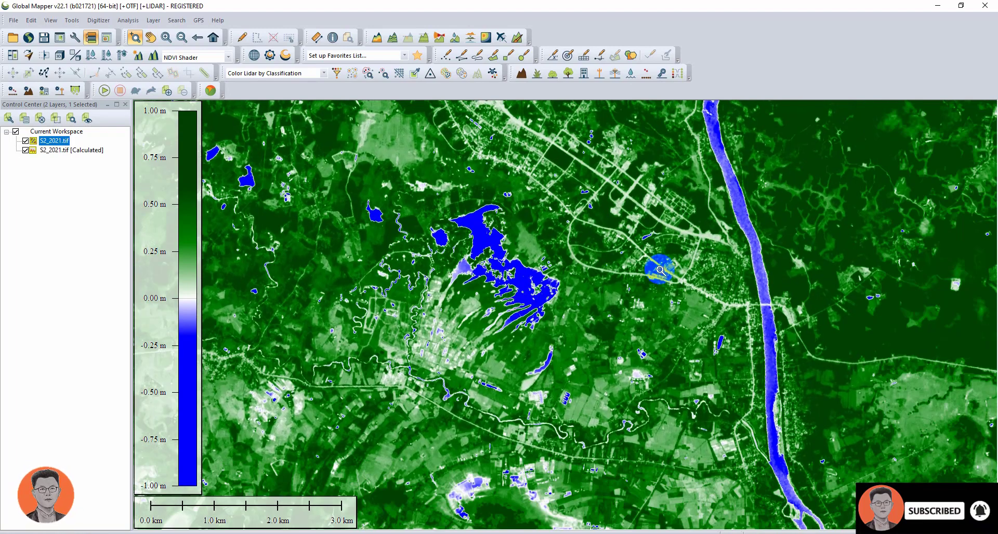
pyautogui.moveTo(660, 270); pyautogui.dragTo(549, 323)
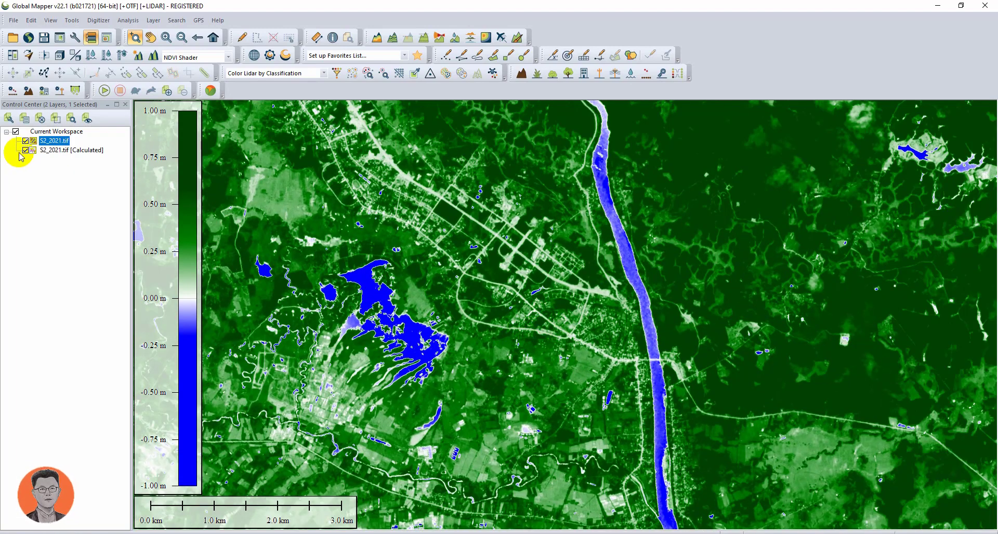
pyautogui.click(58, 150)
pyautogui.rightClick(423, 281)
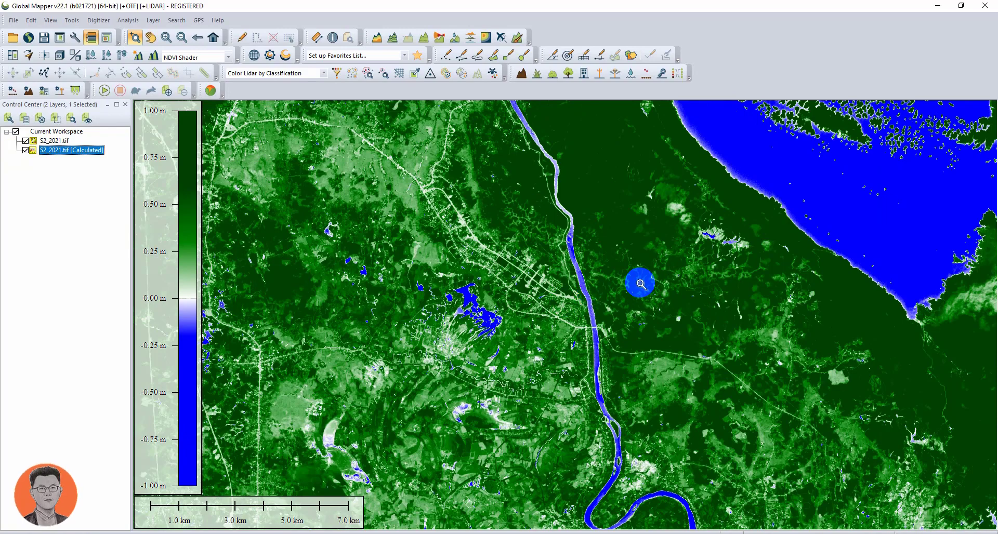
pyautogui.rightClick(640, 284)
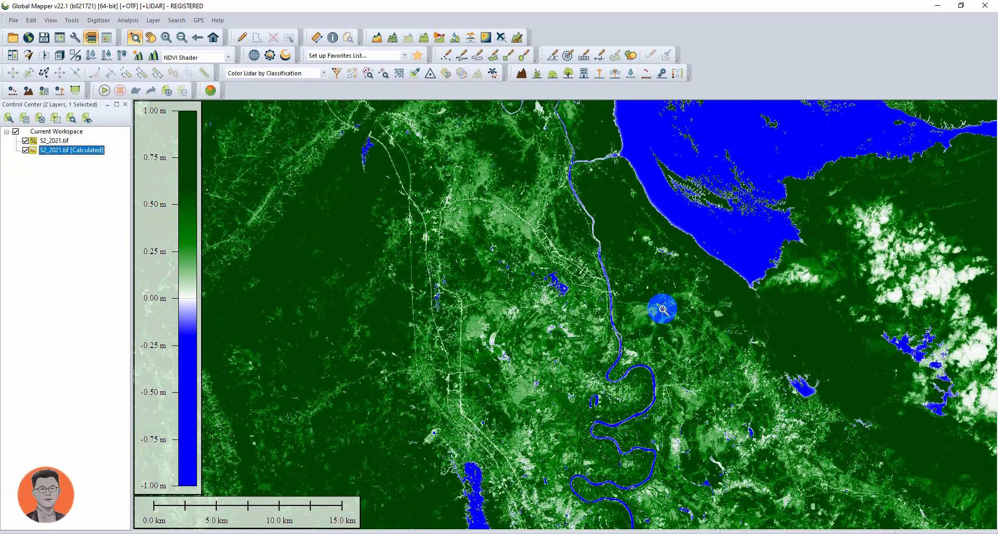
pyautogui.scroll(2, 663, 310)
pyautogui.moveTo(651, 225); pyautogui.dragTo(608, 372)
pyautogui.scroll(2, 612, 260)
pyautogui.scroll(2, 595, 240)
pyautogui.moveTo(595, 240); pyautogui.dragTo(642, 350)
pyautogui.scroll(2, 561, 304)
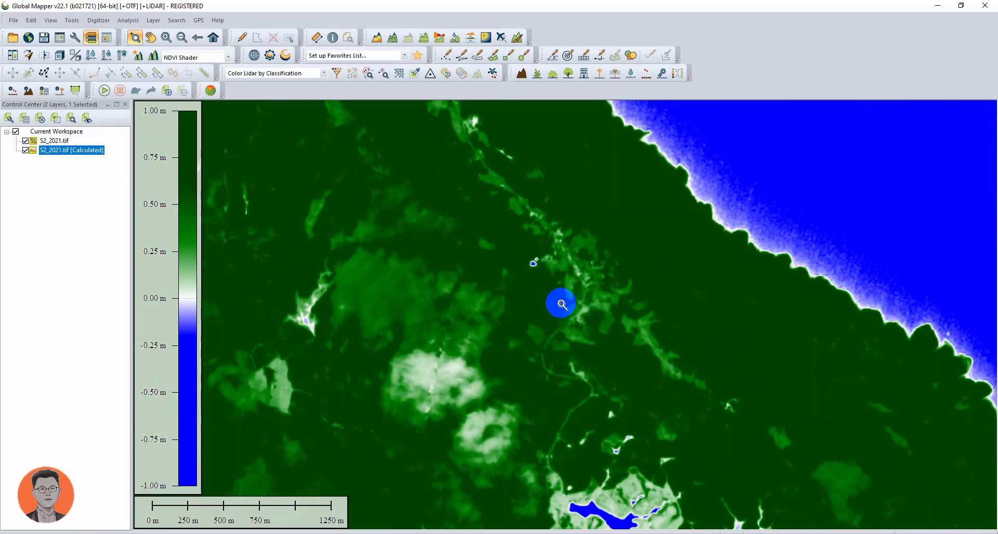
pyautogui.scroll(1, 523, 255)
pyautogui.moveTo(524, 256); pyautogui.dragTo(632, 392)
pyautogui.scroll(-3, 623, 323)
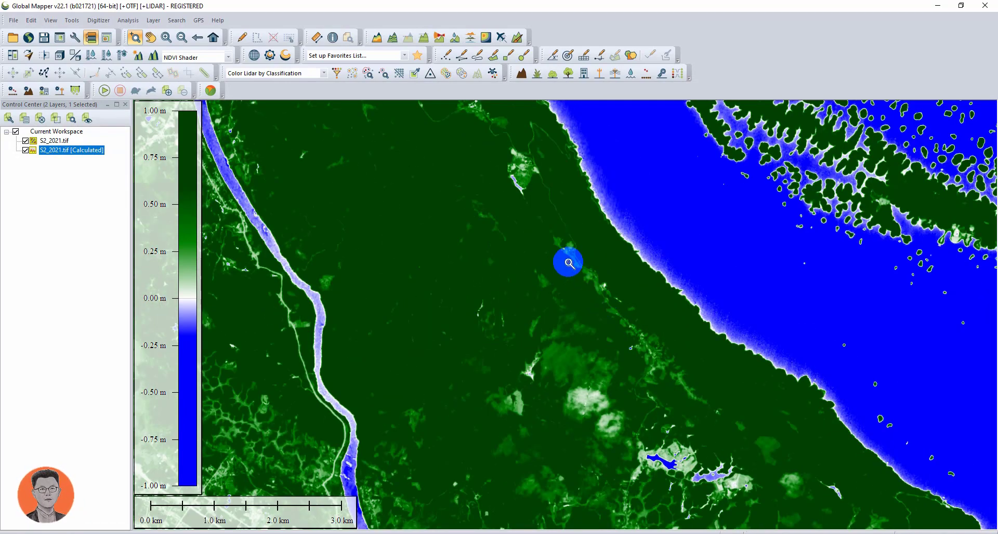
pyautogui.moveTo(559, 244); pyautogui.dragTo(648, 431)
pyautogui.moveTo(594, 306); pyautogui.dragTo(673, 416)
pyautogui.scroll(4, 569, 282)
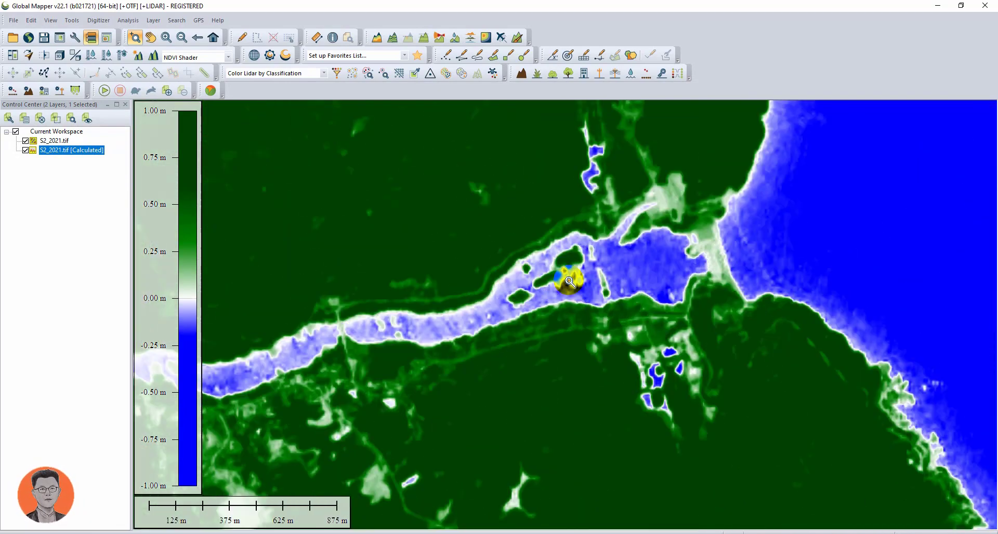
pyautogui.scroll(-5, 564, 285)
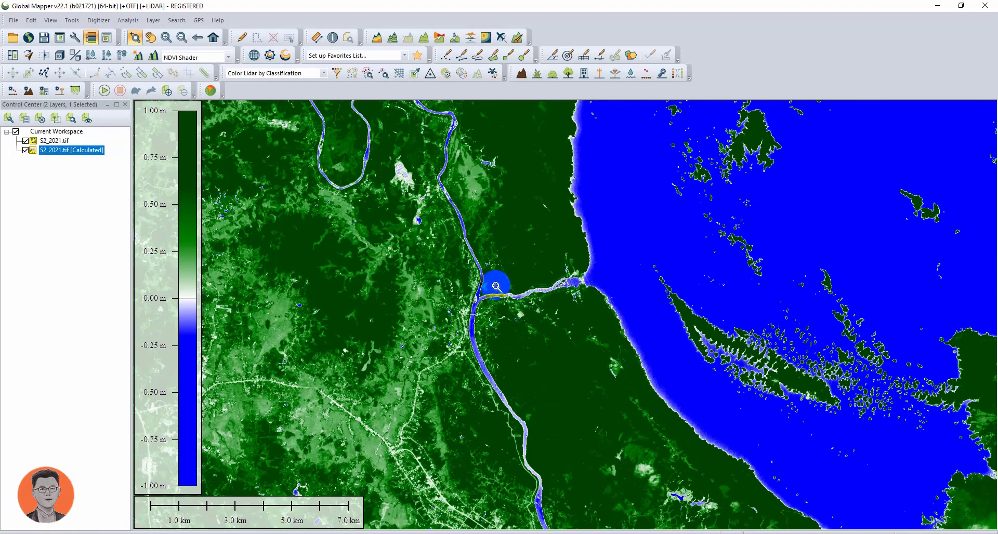
pyautogui.moveTo(484, 240); pyautogui.dragTo(534, 412)
pyautogui.moveTo(503, 246); pyautogui.dragTo(584, 401)
pyautogui.scroll(-3, 617, 376)
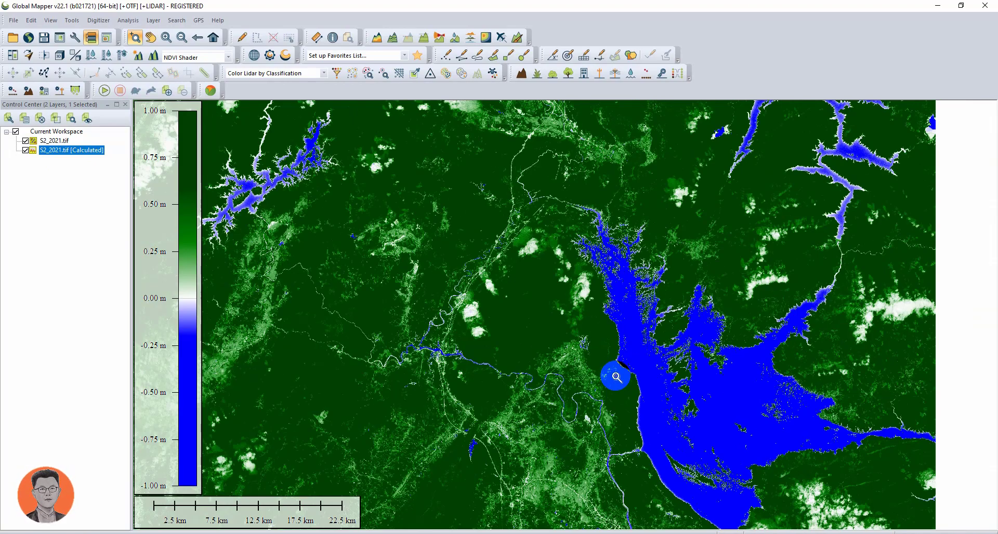
pyautogui.moveTo(579, 335); pyautogui.dragTo(475, 465)
pyautogui.scroll(-5, 553, 358)
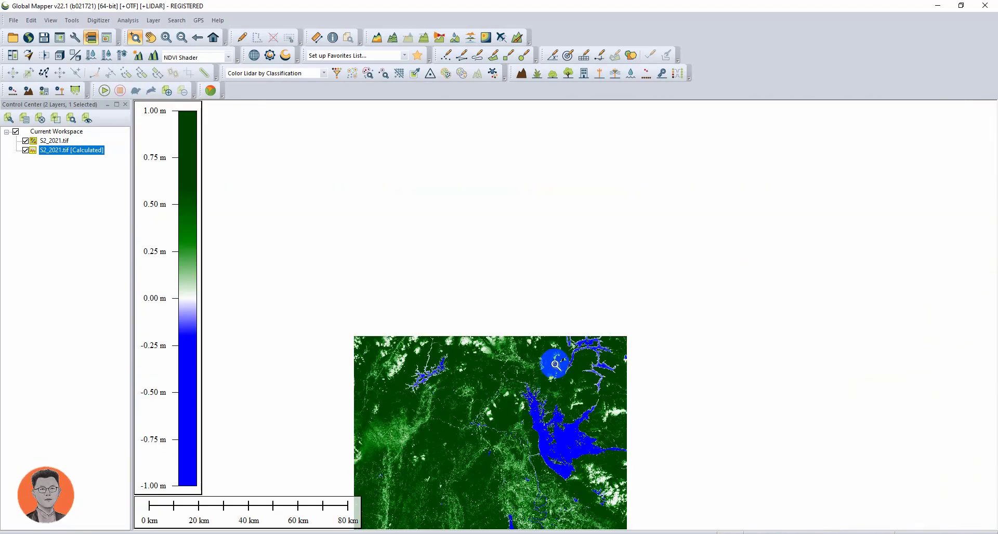
pyautogui.moveTo(529, 396); pyautogui.dragTo(577, 312)
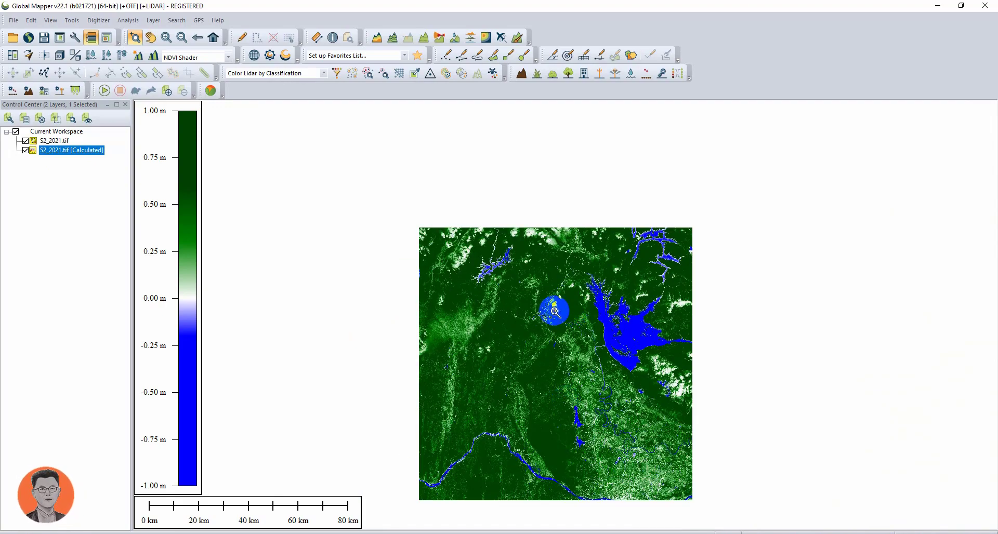
pyautogui.moveTo(568, 449); pyautogui.dragTo(455, 424)
pyautogui.scroll(4, 543, 343)
pyautogui.scroll(2, 574, 273)
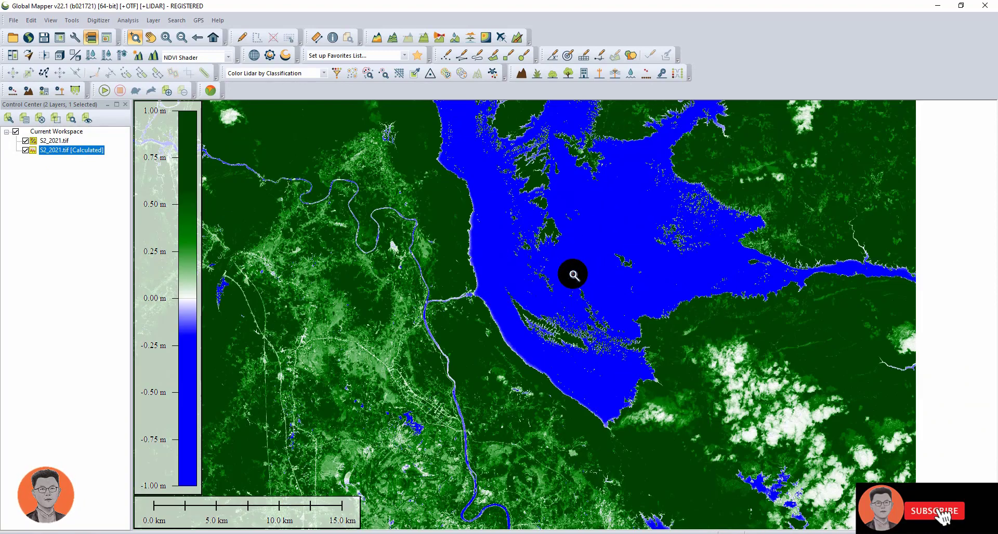
# - Hide the calculated layer and open the Raster Calculator on the S2_2021.tif layer only
pyautogui.click(25, 150)
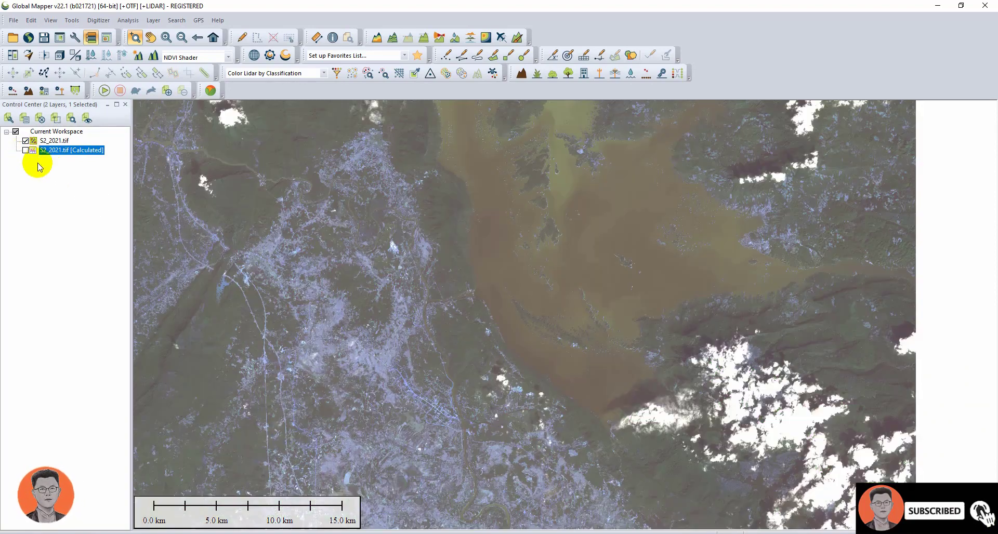
pyautogui.press('Home')
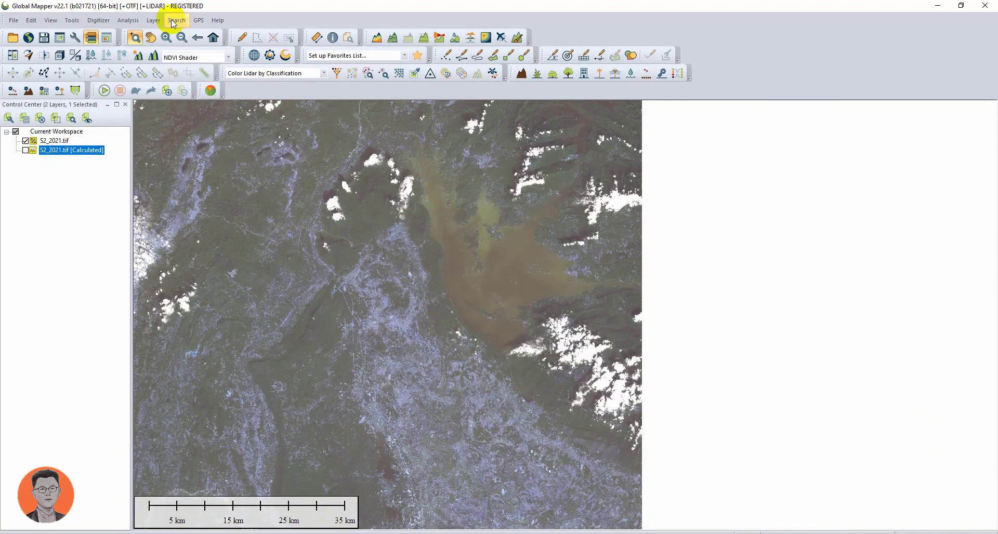
pyautogui.click(128, 21)
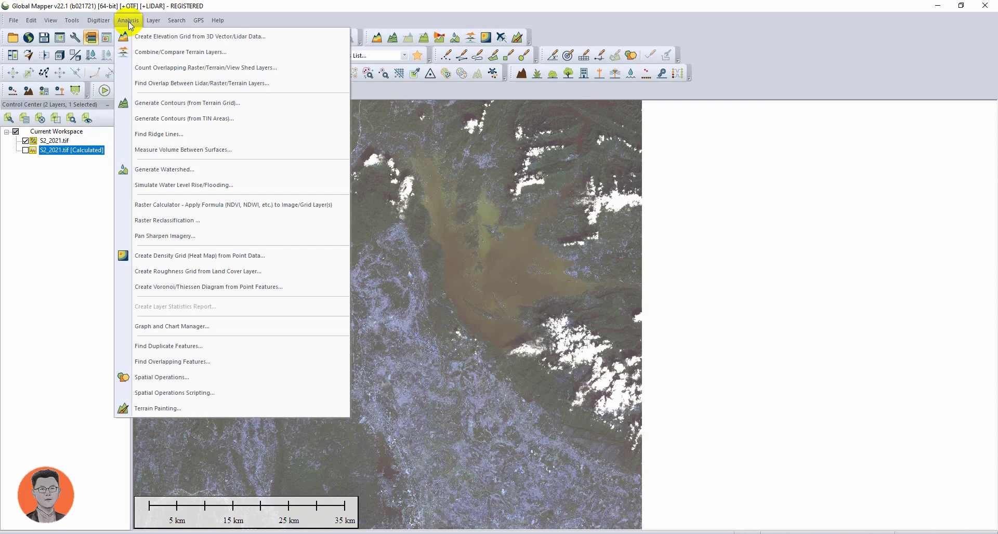
pyautogui.click(175, 205)
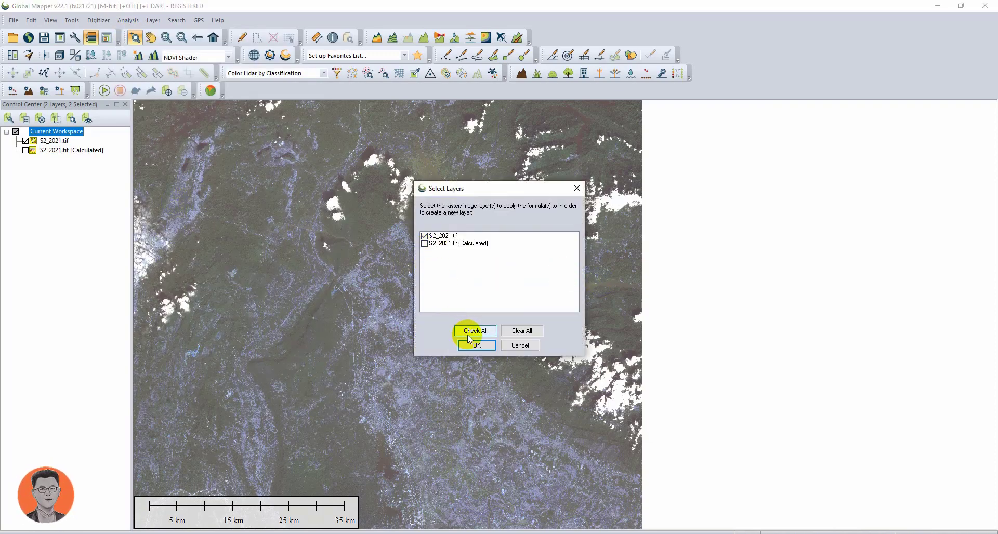
pyautogui.click(443, 236)
pyautogui.click(463, 345)
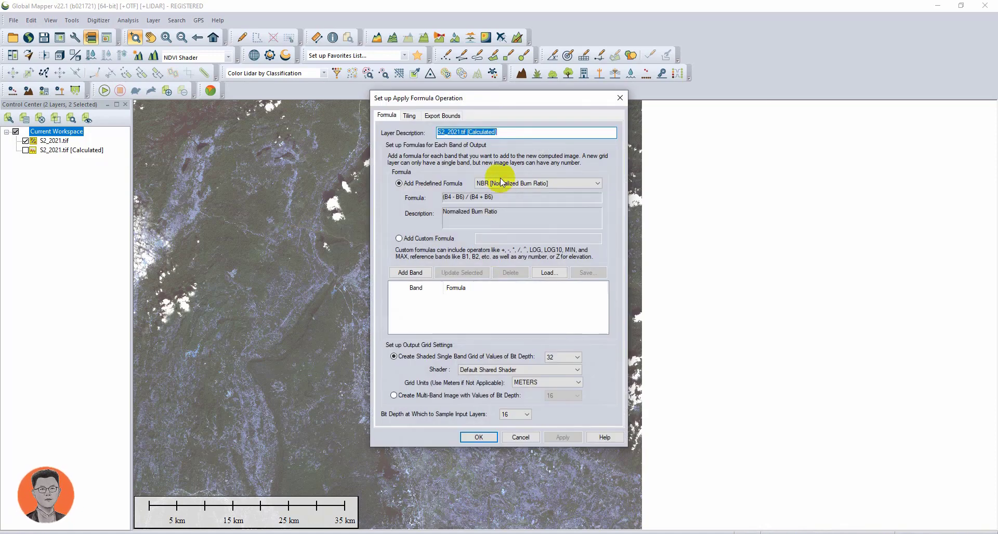
# - Select the NDWI (Sentinel 2 MSI) predefined formula and add it as an output band
pyautogui.click(518, 184)
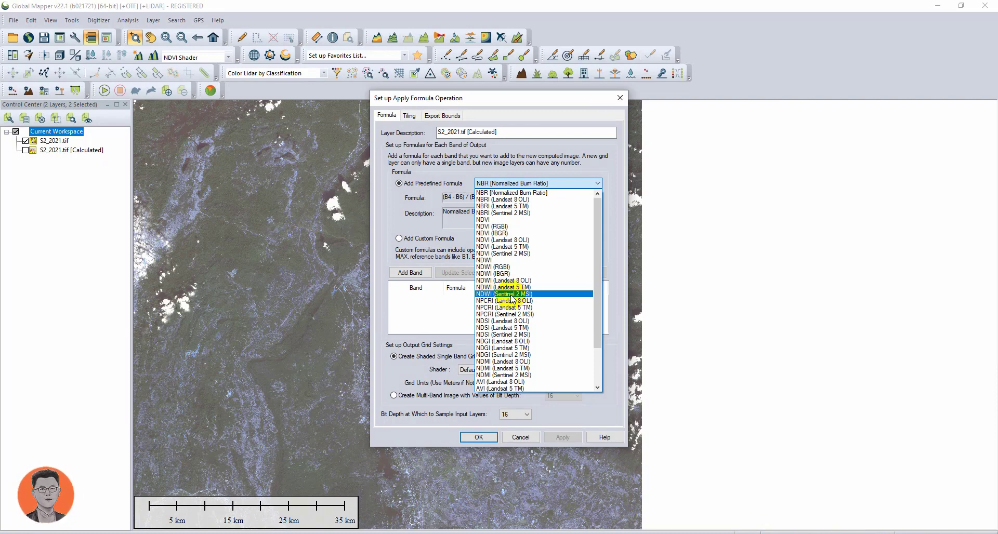
pyautogui.click(512, 294)
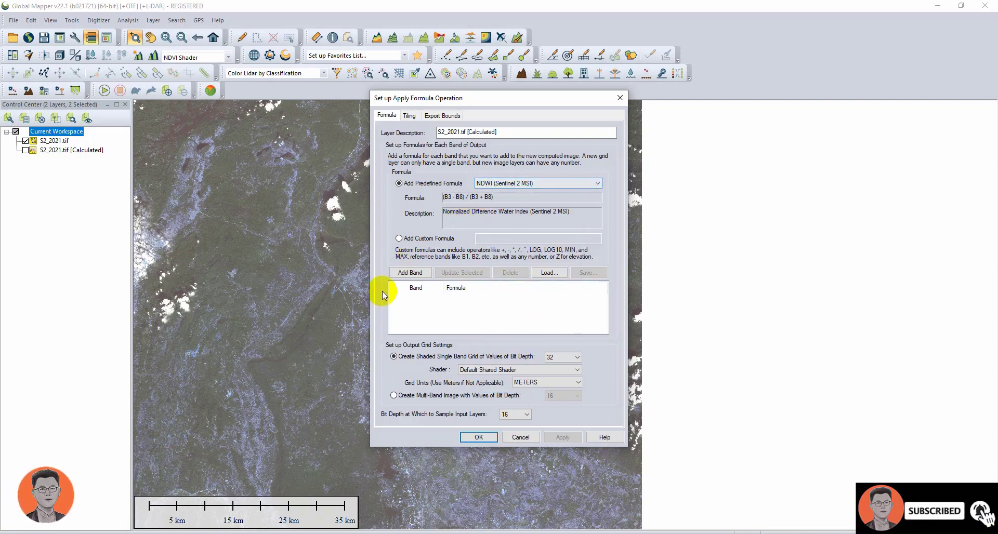
pyautogui.click(412, 273)
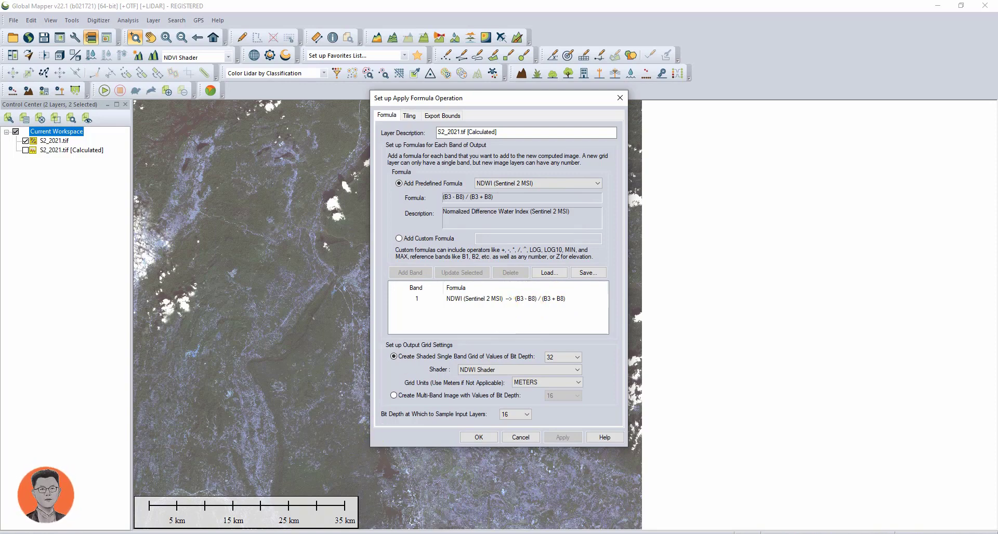
# - Switch to the web browser and search Google for "NDWI fomula"
pyautogui.click(248, 533)
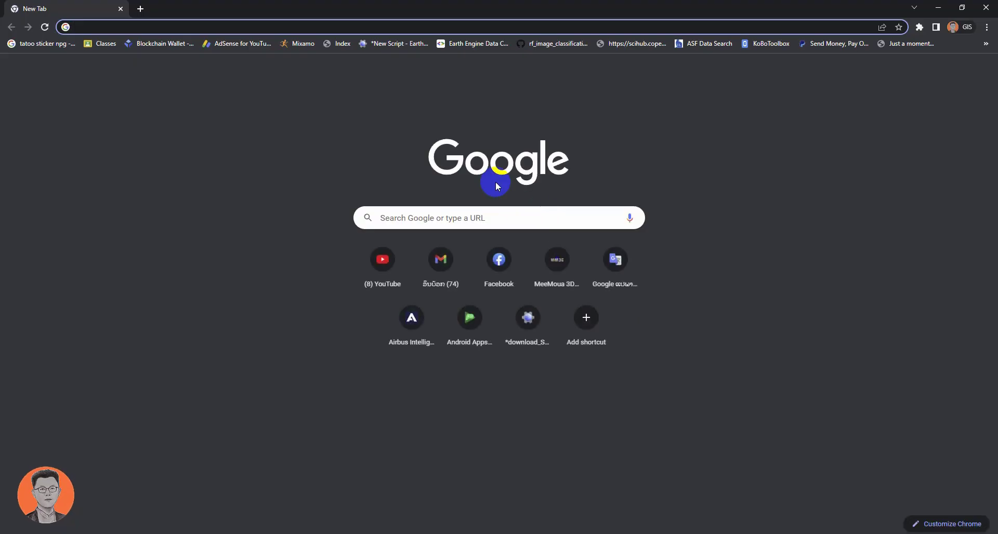
pyautogui.click(461, 213)
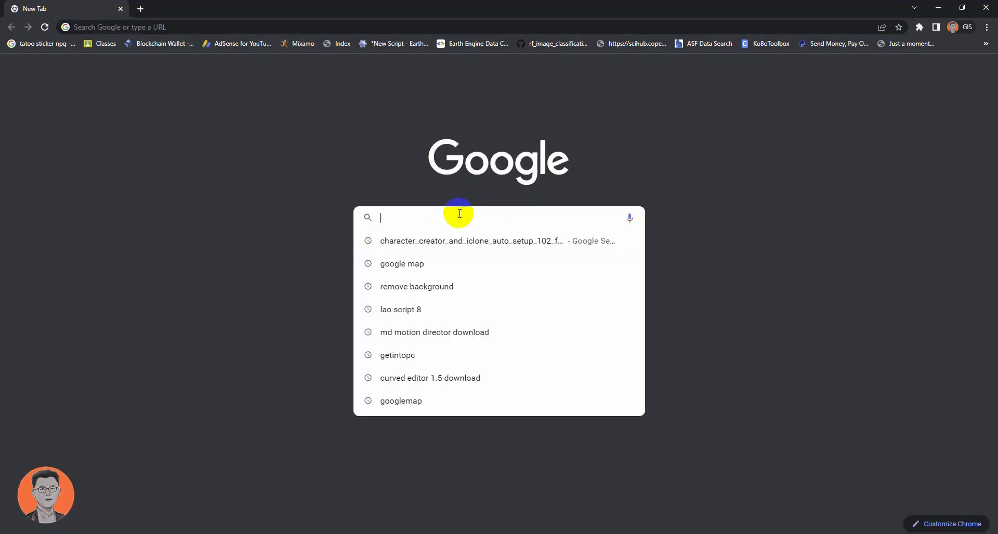
pyautogui.write('ND')
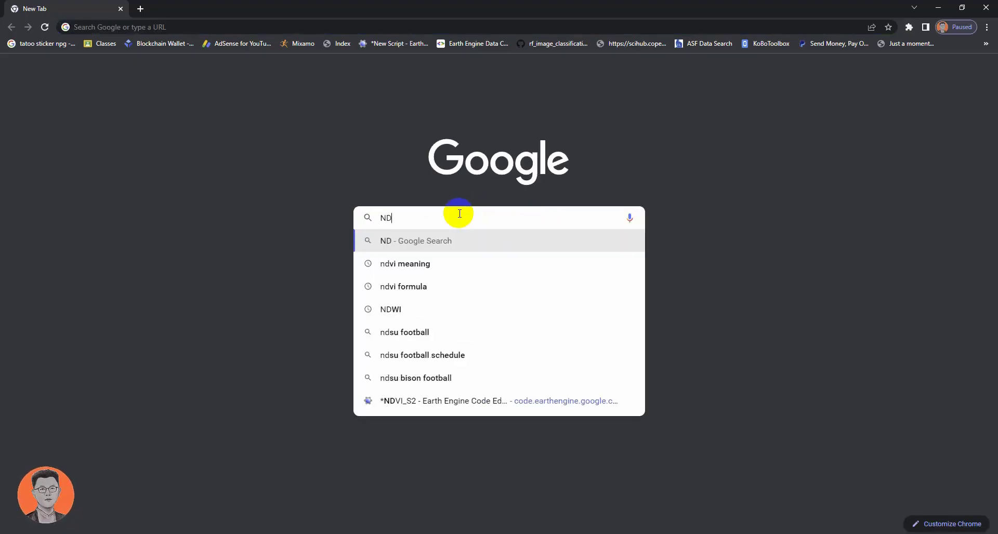
pyautogui.write('WI f')
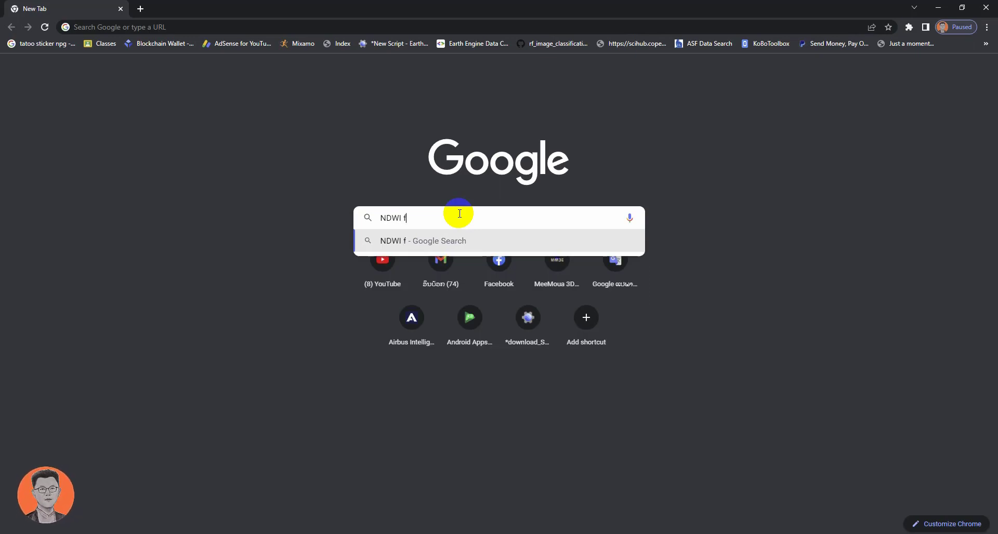
pyautogui.write('or')
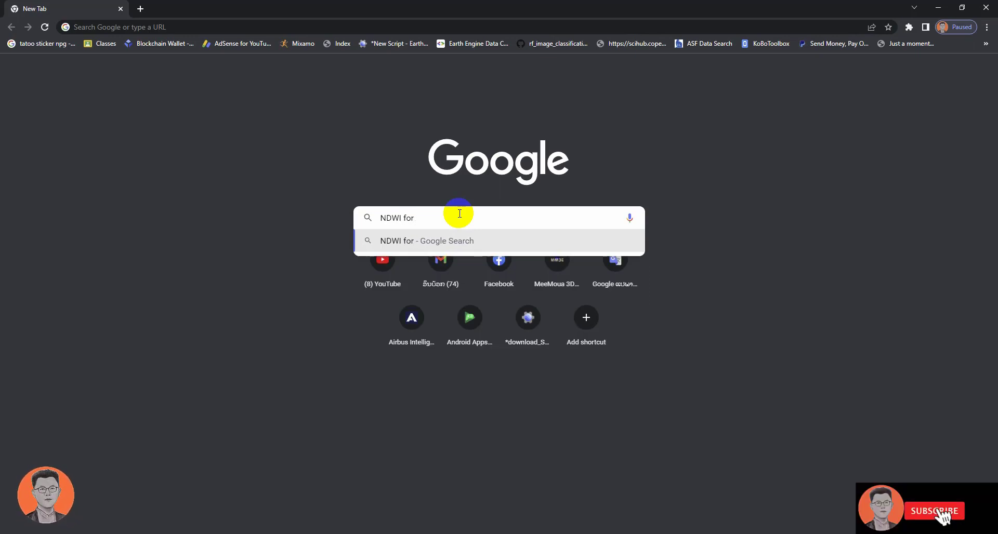
pyautogui.press('BackSpace')
pyautogui.write('mula')
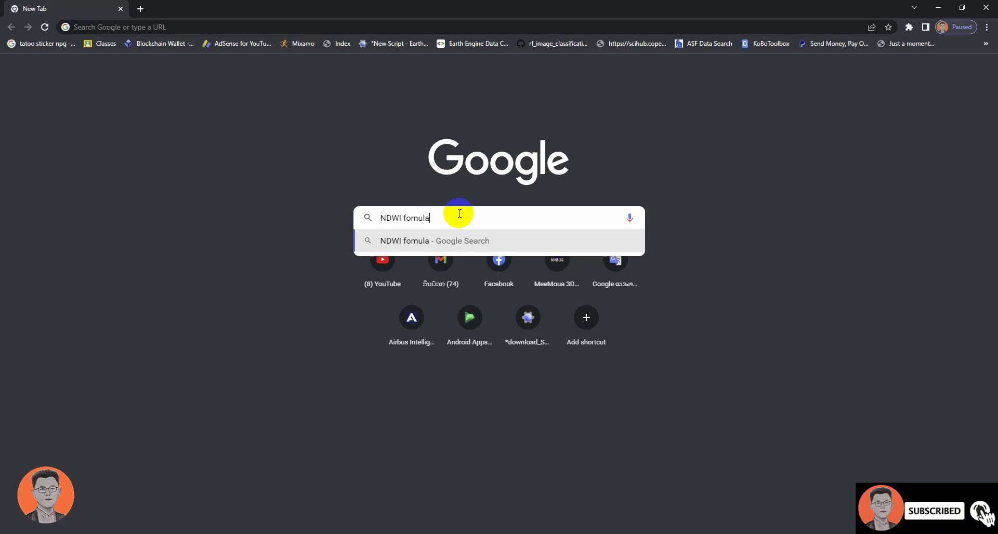
pyautogui.press('Return')
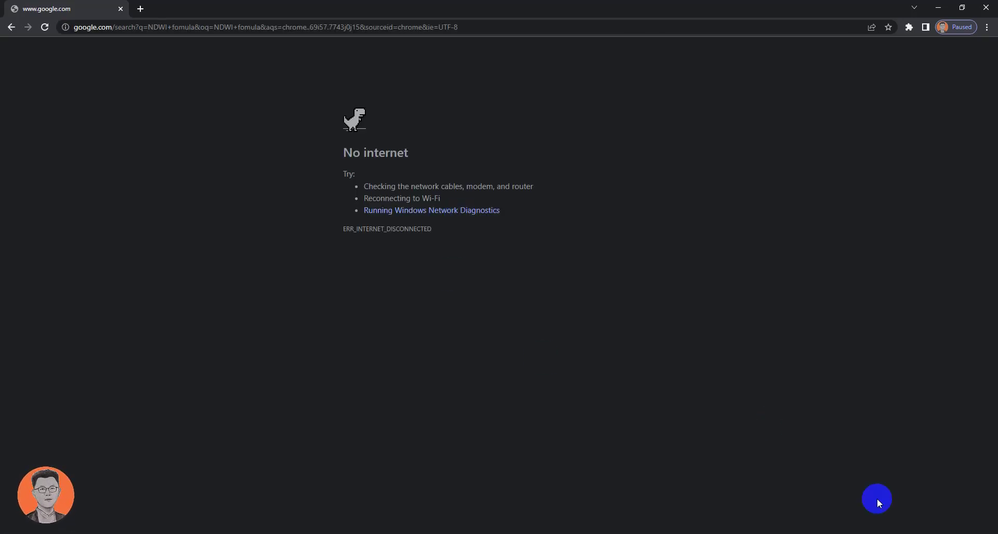
pyautogui.click(908, 533)
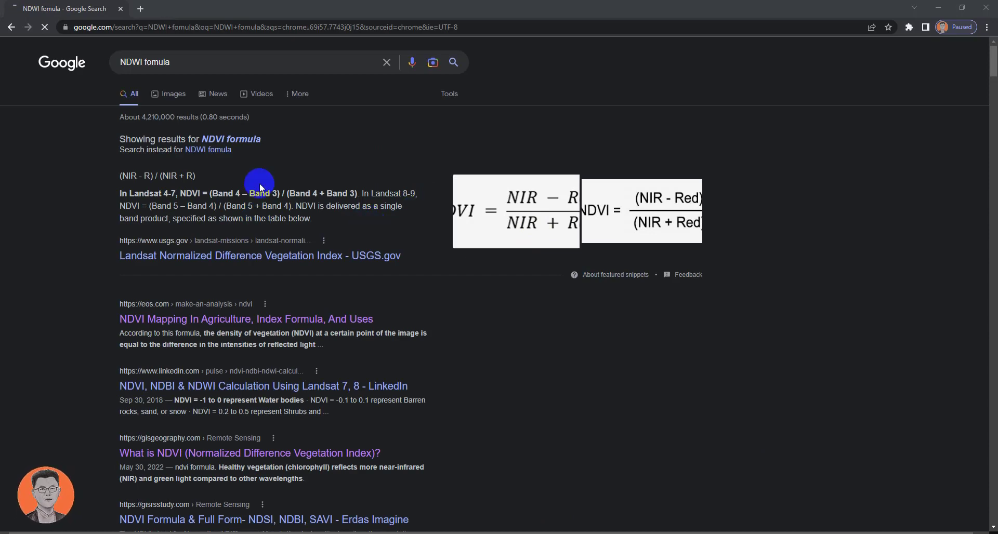
# - Search for "ndvi formula sentinel-2" and browse the image results showing Sentinel-2 index formulas
pyautogui.click(182, 60)
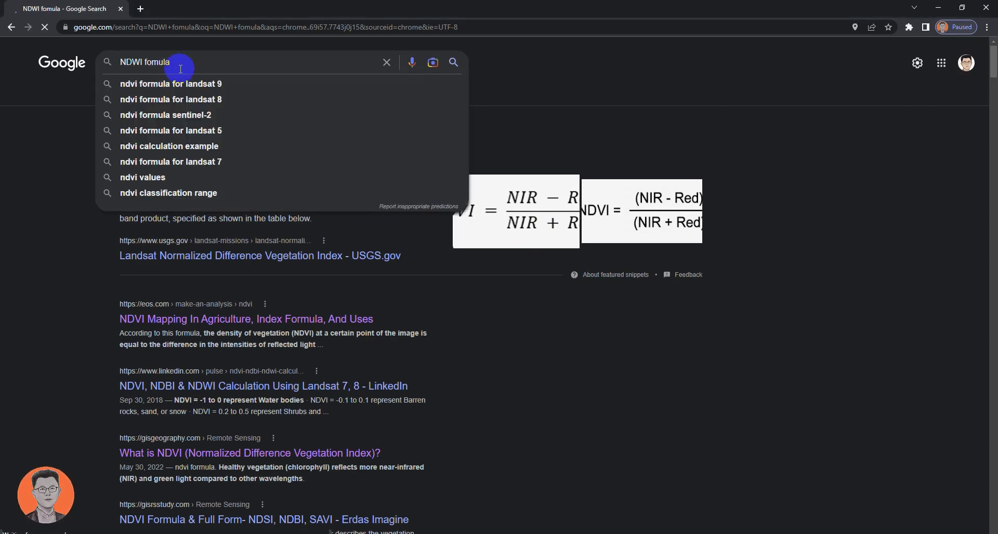
pyautogui.click(187, 119)
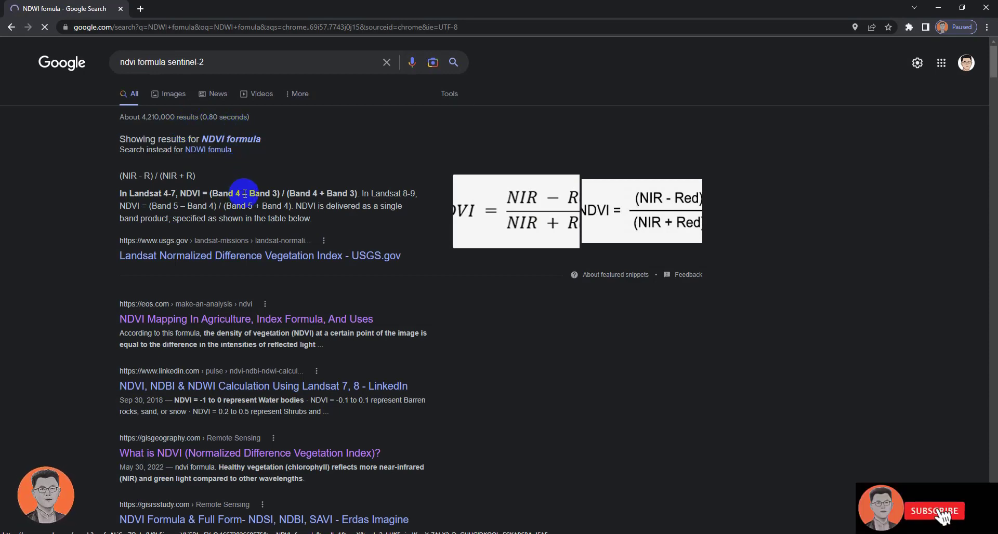
pyautogui.scroll(-2, 284, 191)
pyautogui.scroll(2, 317, 191)
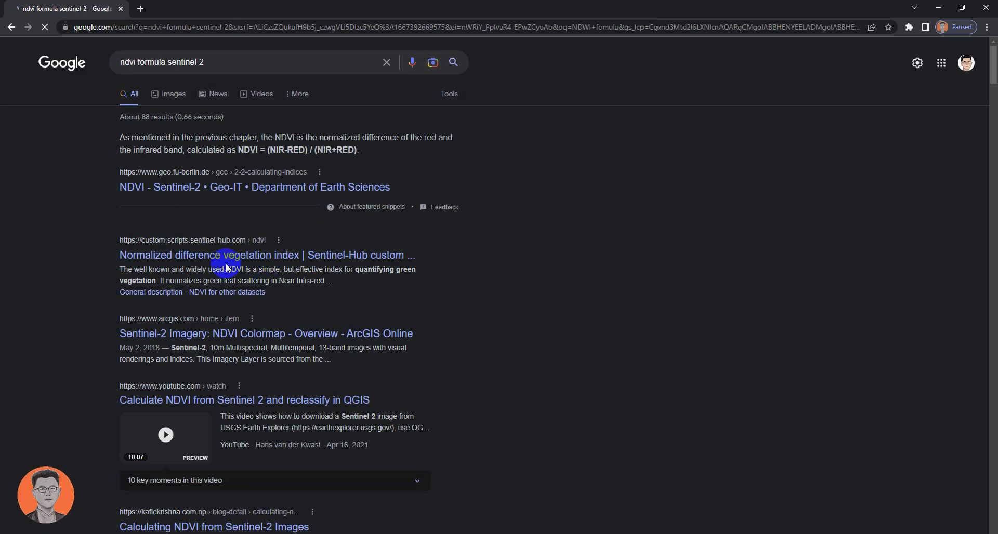
pyautogui.click(175, 97)
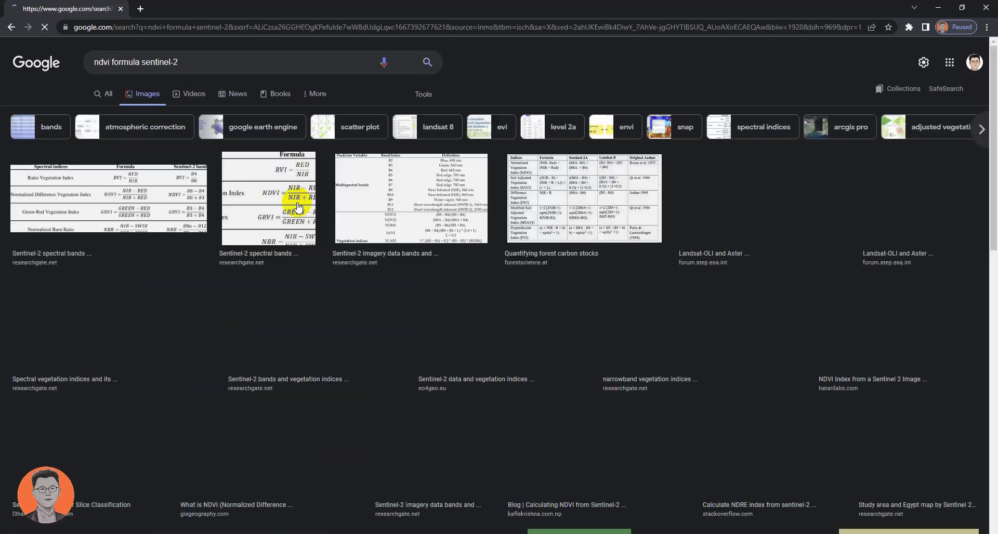
pyautogui.click(259, 195)
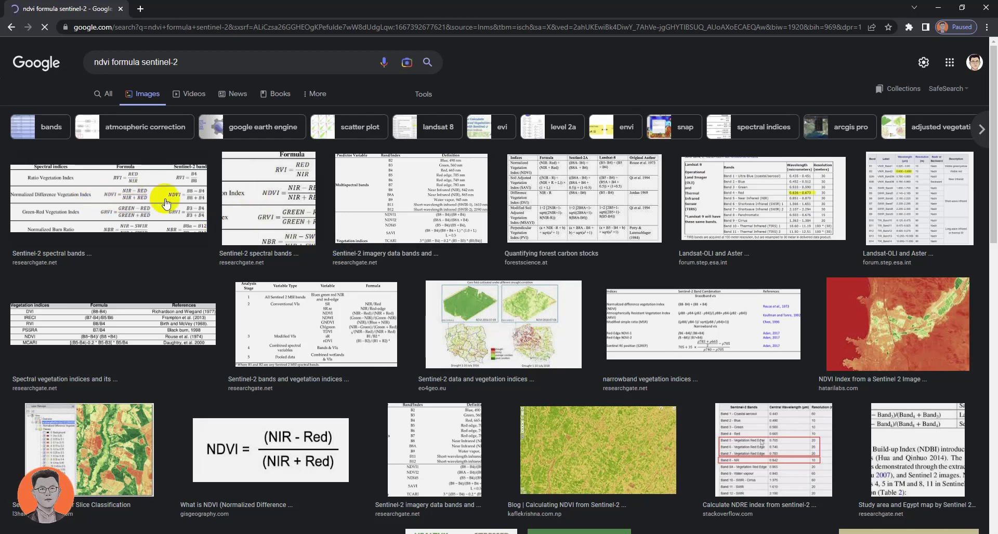
pyautogui.scroll(-5, 366, 292)
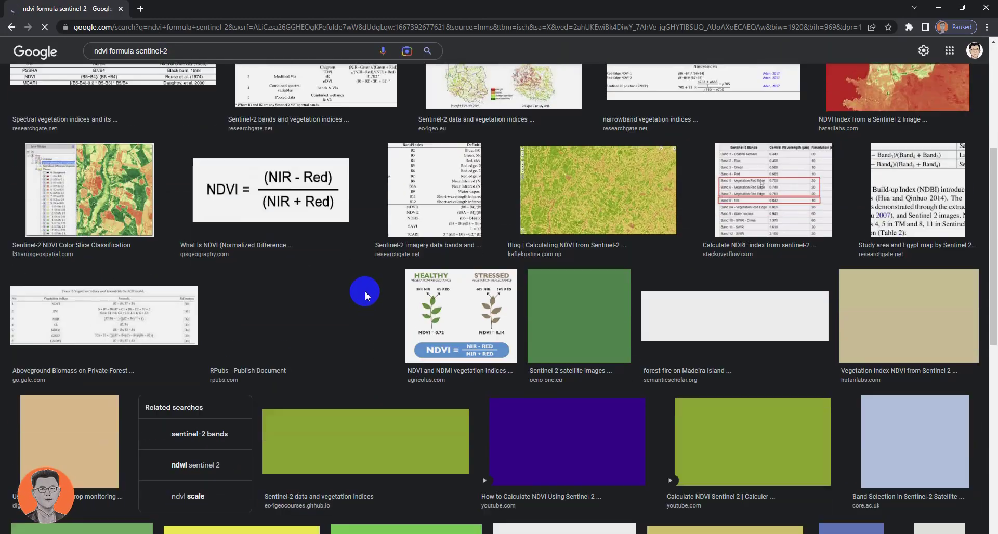
pyautogui.scroll(4, 363, 291)
pyautogui.scroll(1, 348, 289)
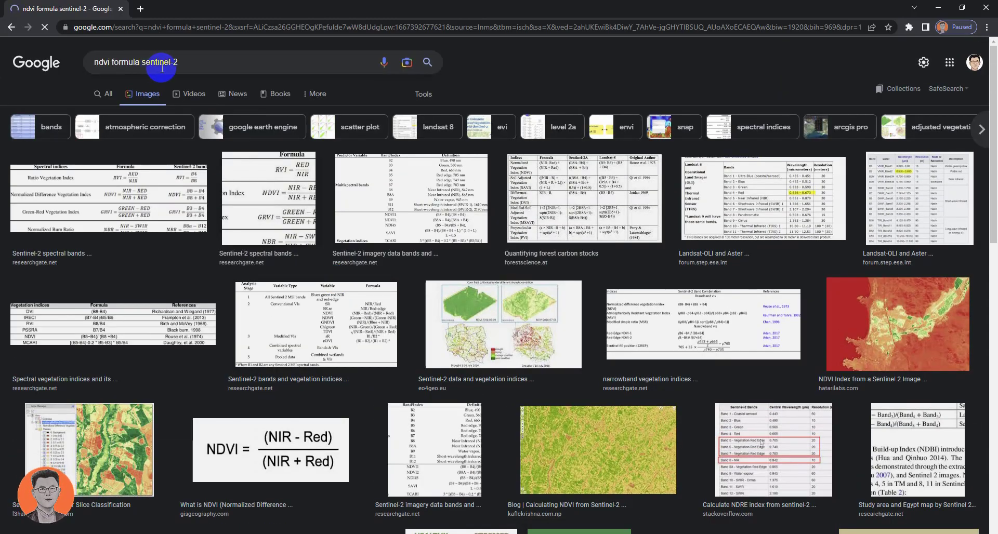
# - Search for "ndwi formula sentinel-2" and read the results explaining which Sentinel-2 bands NDWI uses
pyautogui.click(103, 68)
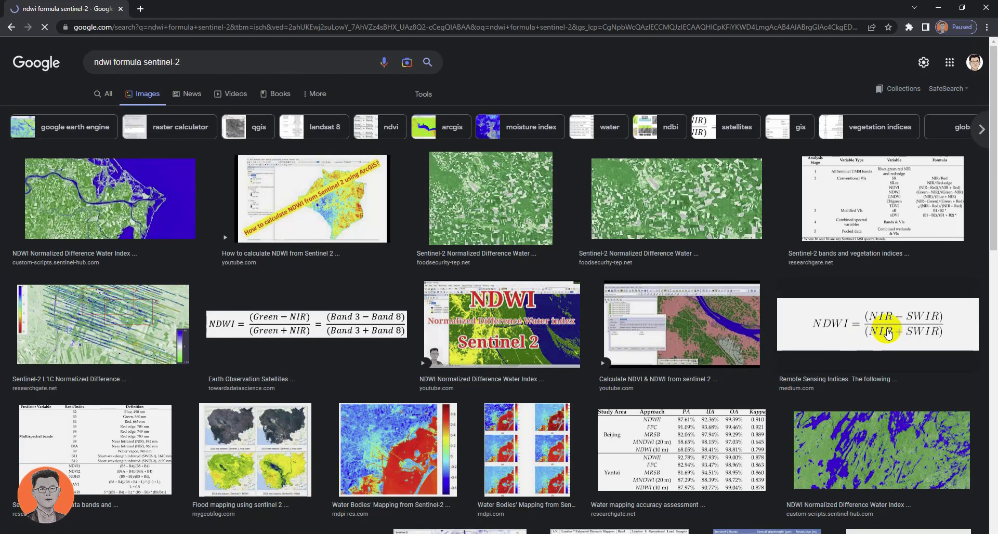
pyautogui.scroll(-2, 694, 365)
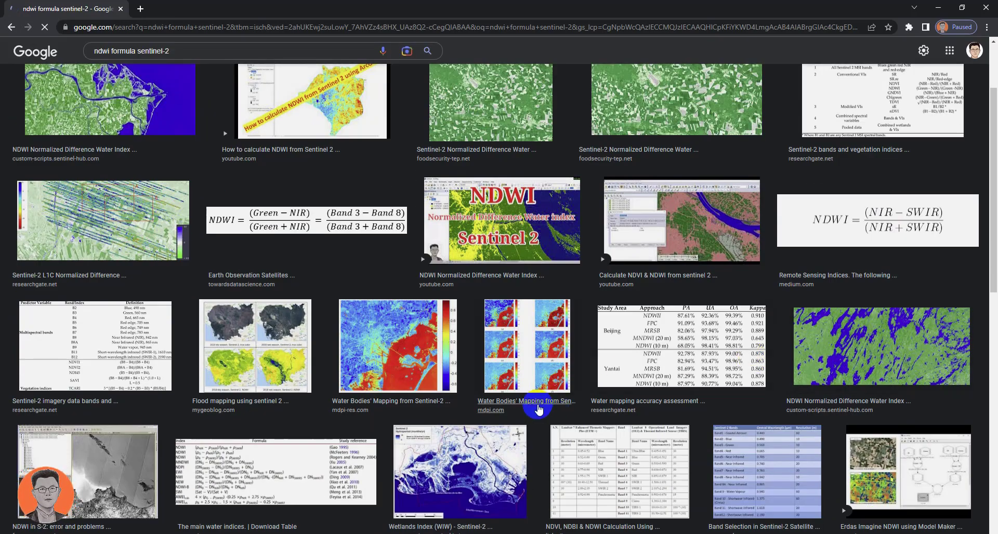
pyautogui.scroll(2, 415, 379)
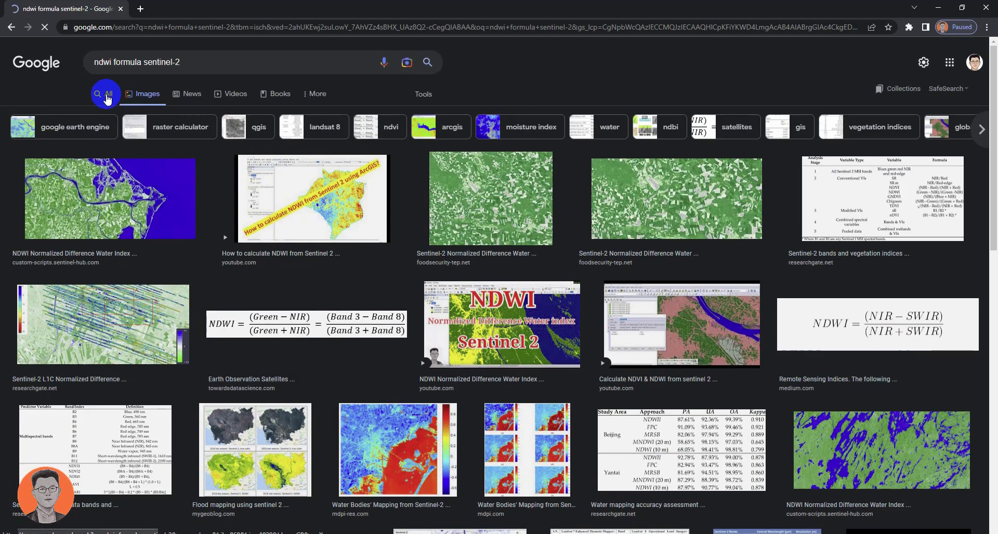
pyautogui.click(201, 270)
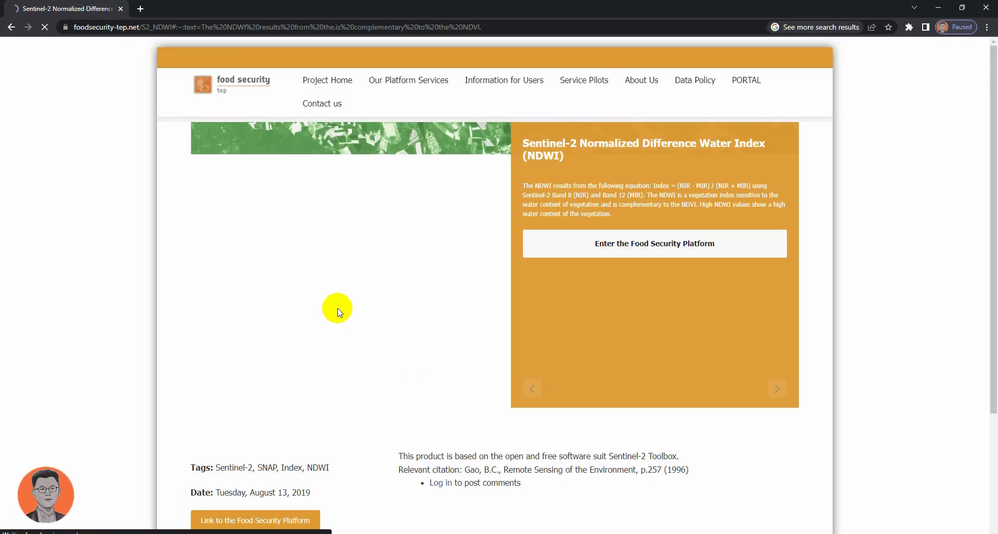
pyautogui.scroll(-3, 372, 251)
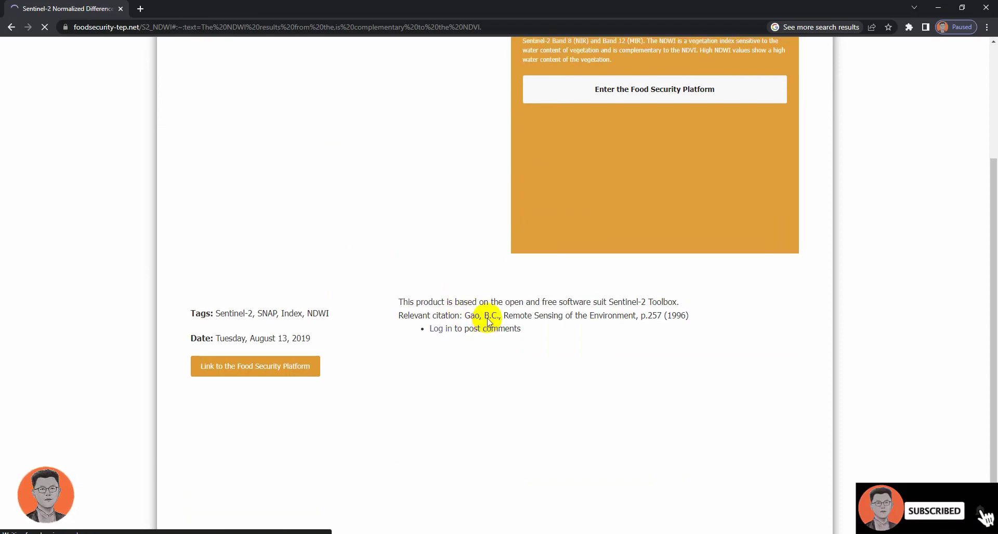
pyautogui.scroll(3, 488, 322)
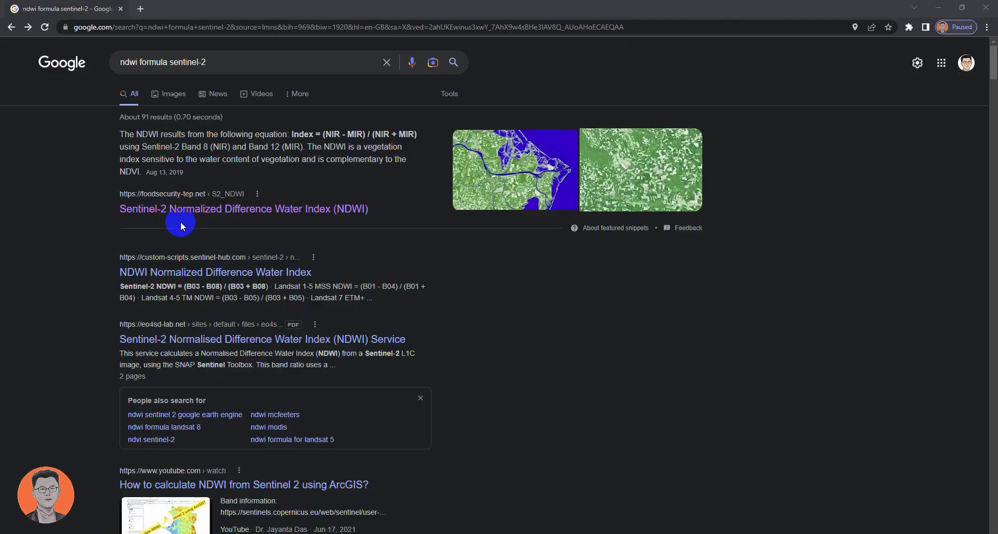
pyautogui.click(174, 273)
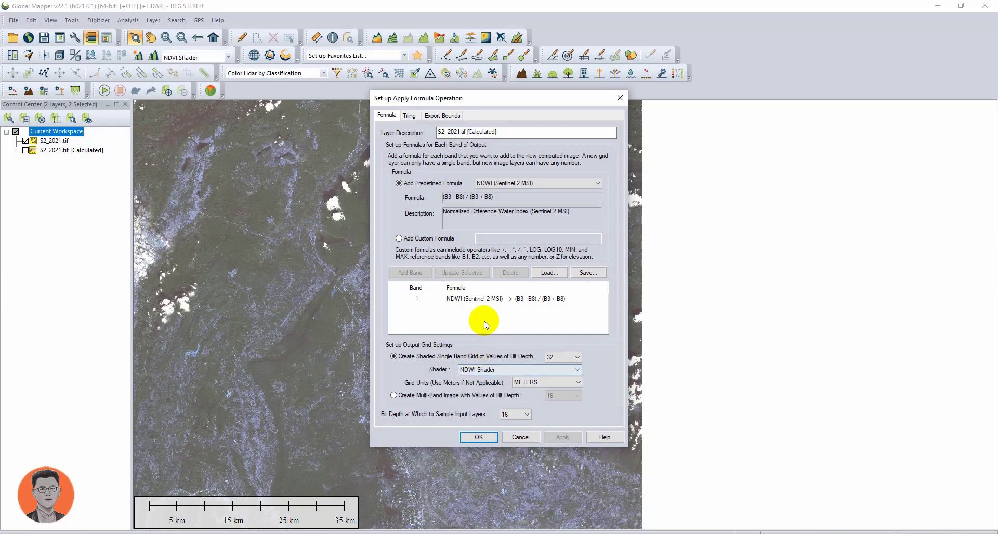
# - Back in the formula dialog, select the NDWI output band, keep the NDWI Shader, and confirm the formula operation
pyautogui.click(566, 303)
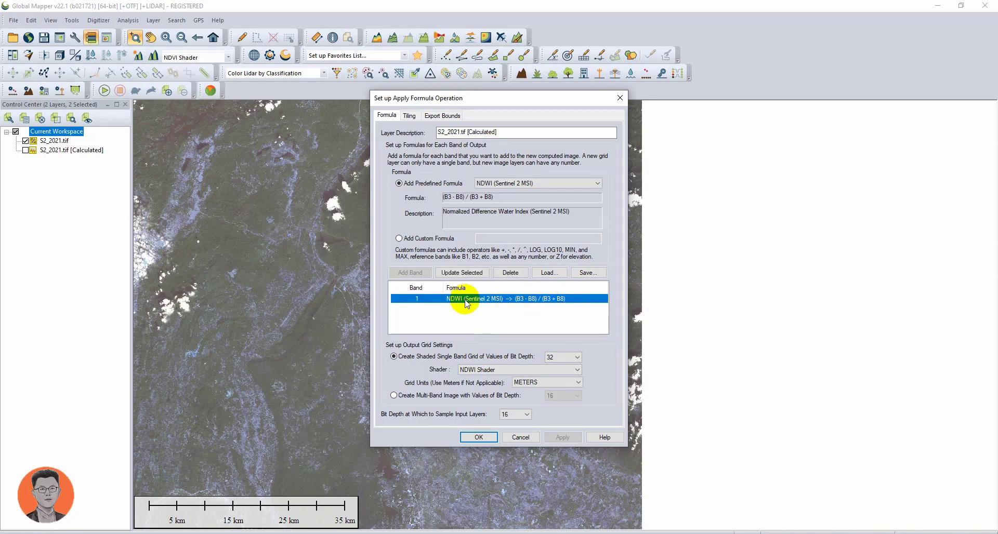
pyautogui.click(498, 368)
pyautogui.click(483, 446)
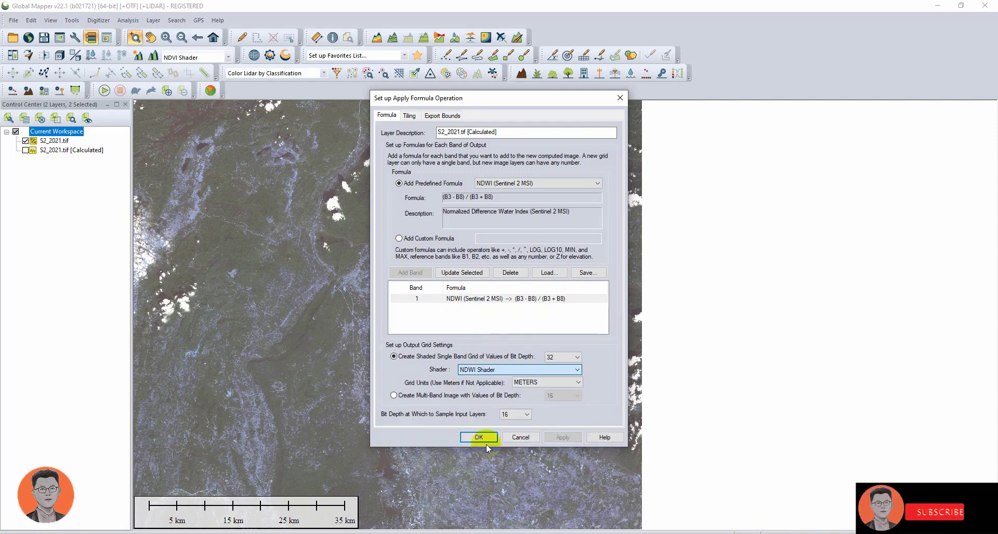
pyautogui.click(475, 439)
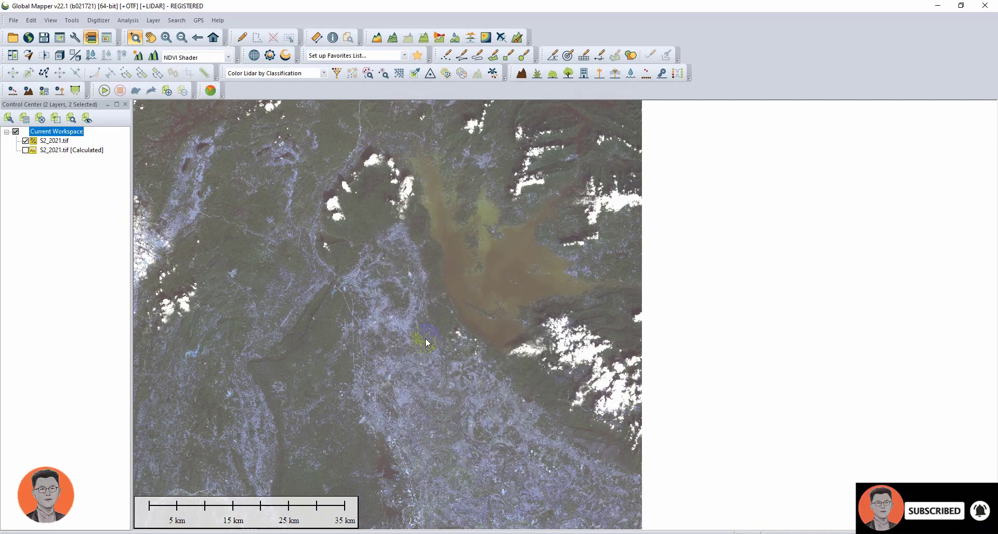
# - Assign input Band 2 [Green Color Channel] to the Band 3 output, keep Band 4 for Band 8, and run the calculation
pyautogui.click(441, 253)
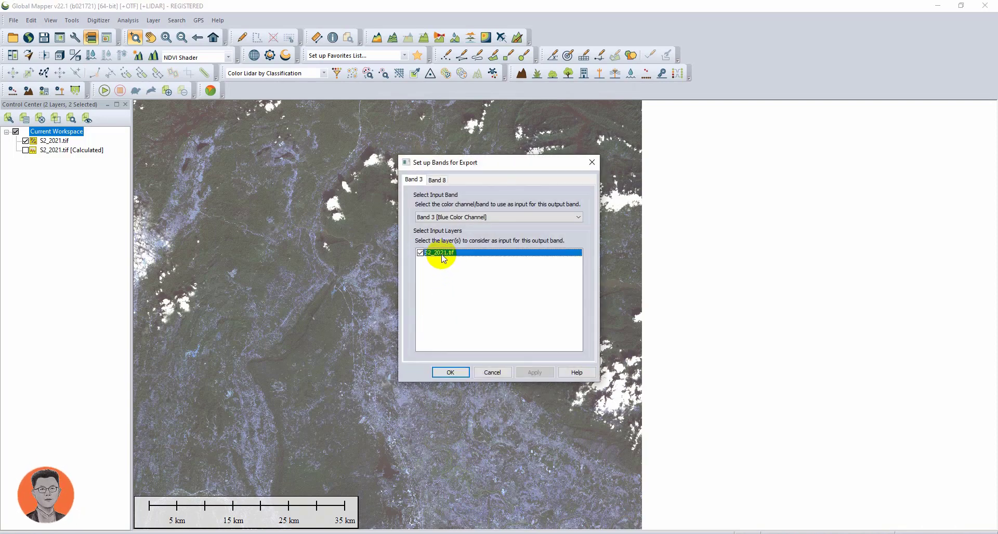
pyautogui.click(426, 217)
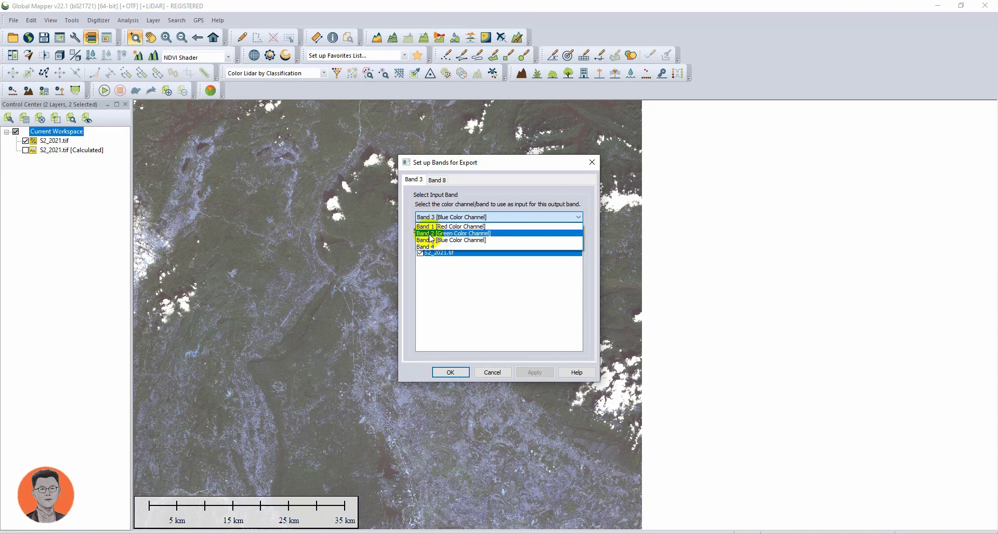
pyautogui.click(435, 233)
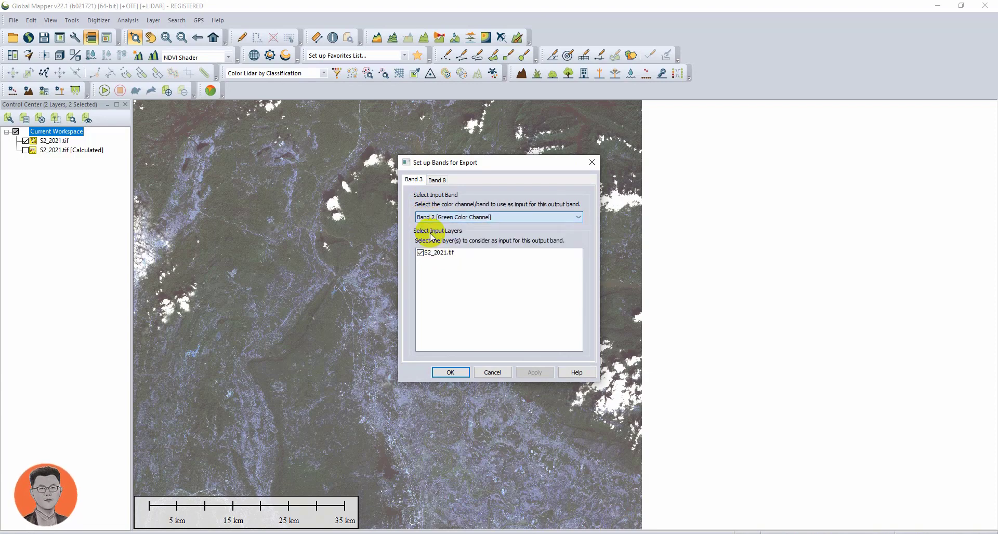
pyautogui.click(439, 182)
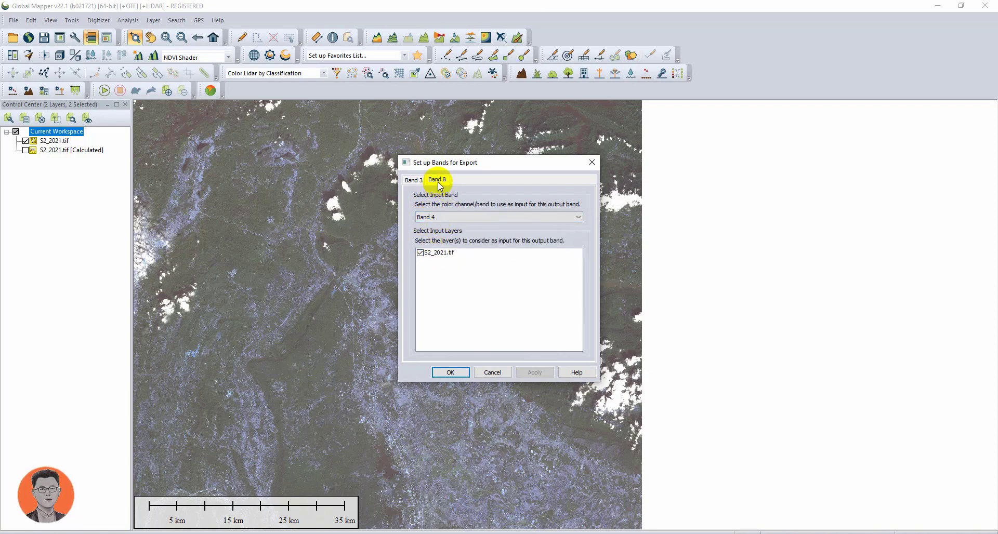
pyautogui.click(415, 180)
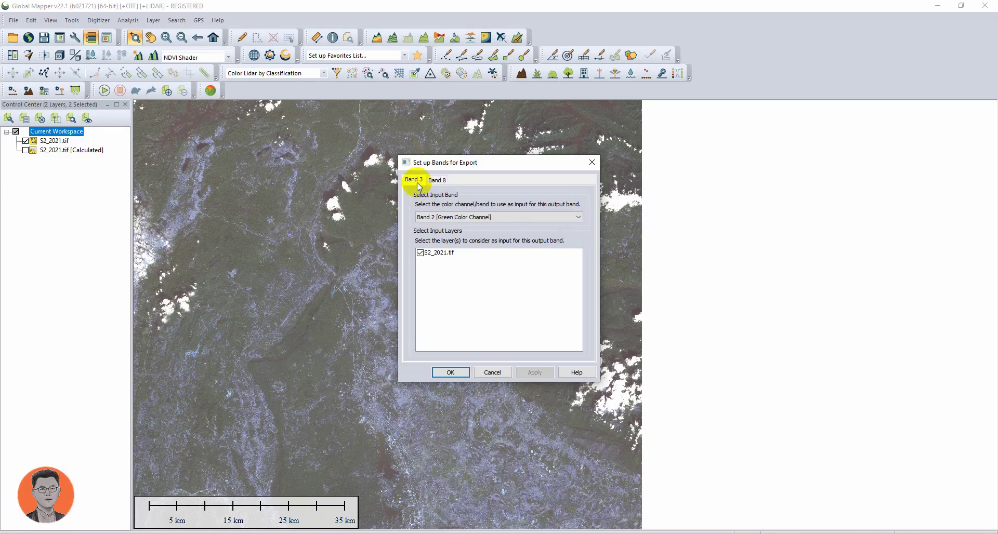
pyautogui.click(437, 182)
pyautogui.click(418, 181)
pyautogui.click(450, 372)
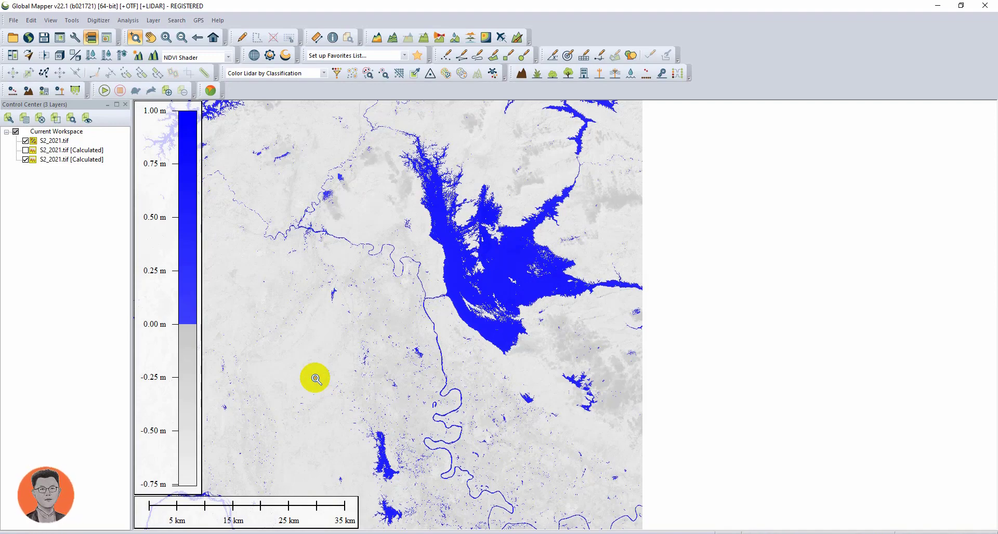
# - Zoom and pan across the calculated NDWI layer to examine the water bodies and rivers
pyautogui.scroll(2, 536, 116)
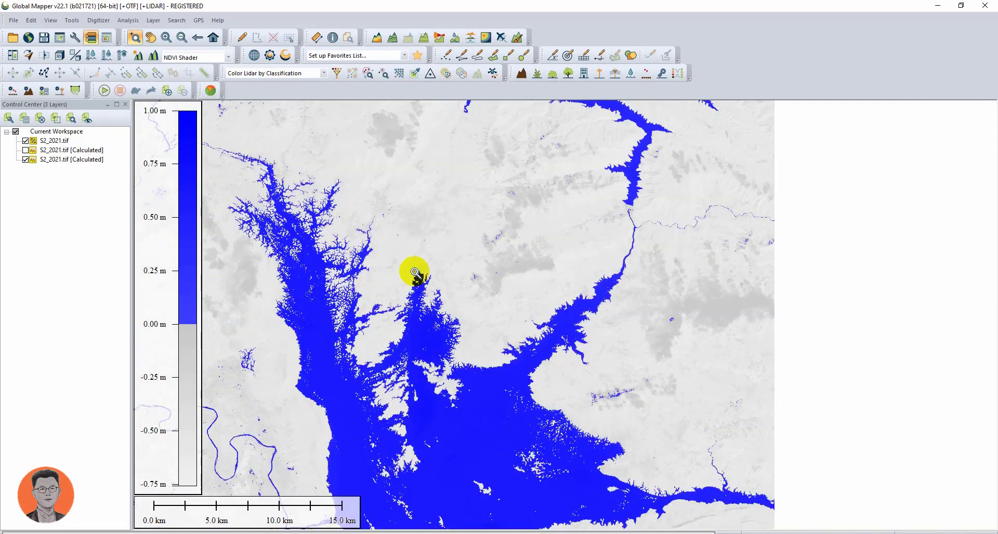
pyautogui.scroll(1, 415, 271)
pyautogui.moveTo(406, 323); pyautogui.dragTo(610, 132)
pyautogui.moveTo(522, 232); pyautogui.dragTo(540, 193)
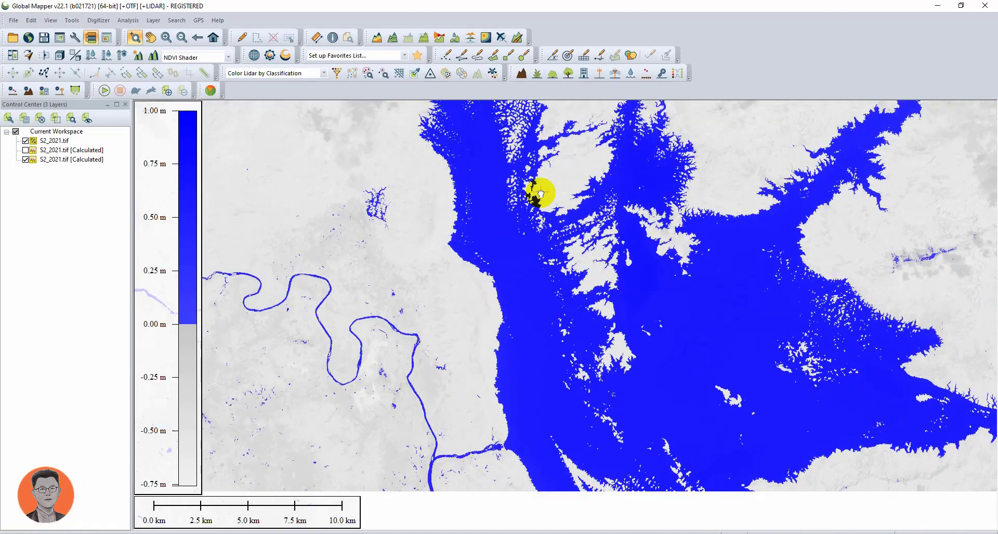
pyautogui.scroll(3, 498, 333)
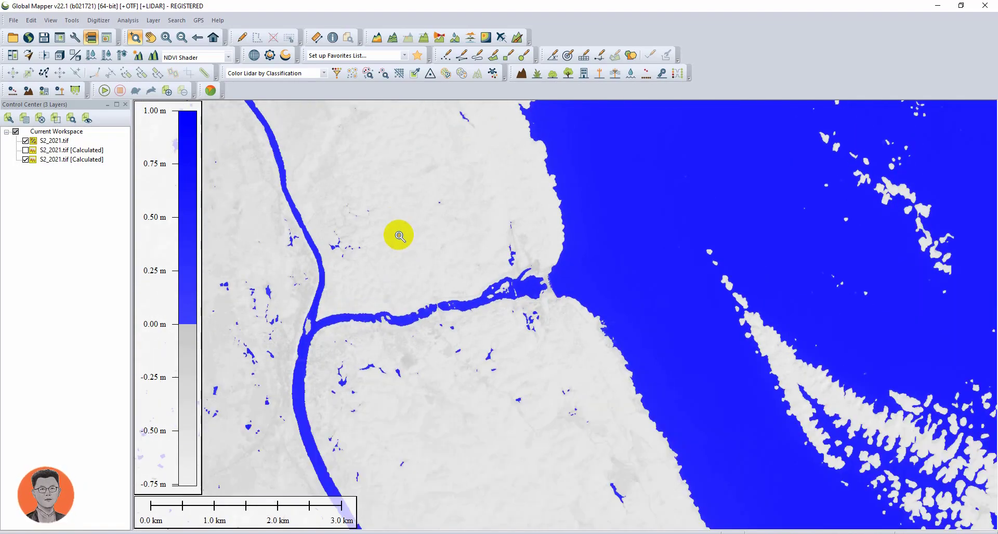
pyautogui.scroll(-6, 447, 260)
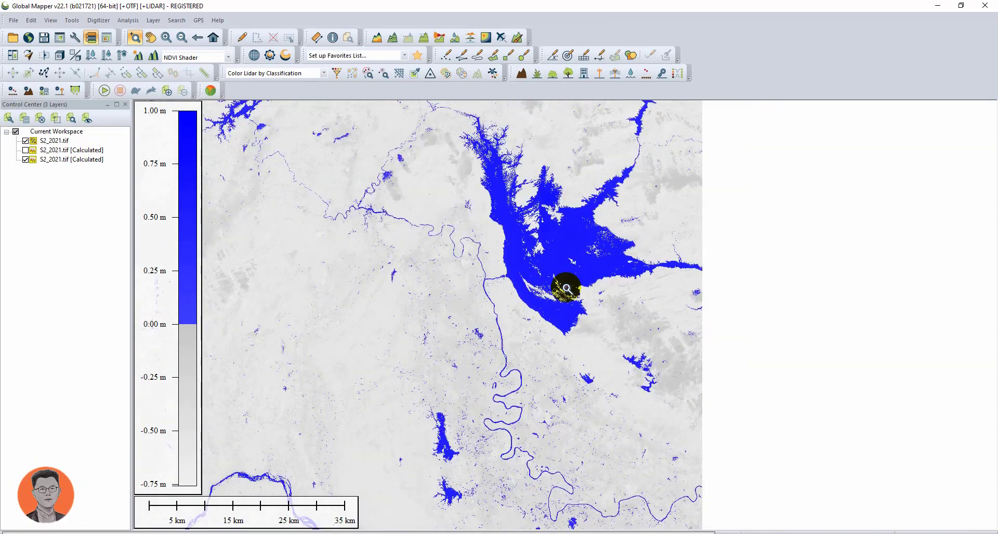
# - Continue zooming into the reservoir, coastline and river channels of the NDWI layer to inspect the detected water
pyautogui.scroll(-2, 566, 287)
pyautogui.scroll(2, 533, 315)
pyautogui.moveTo(593, 257); pyautogui.dragTo(453, 329)
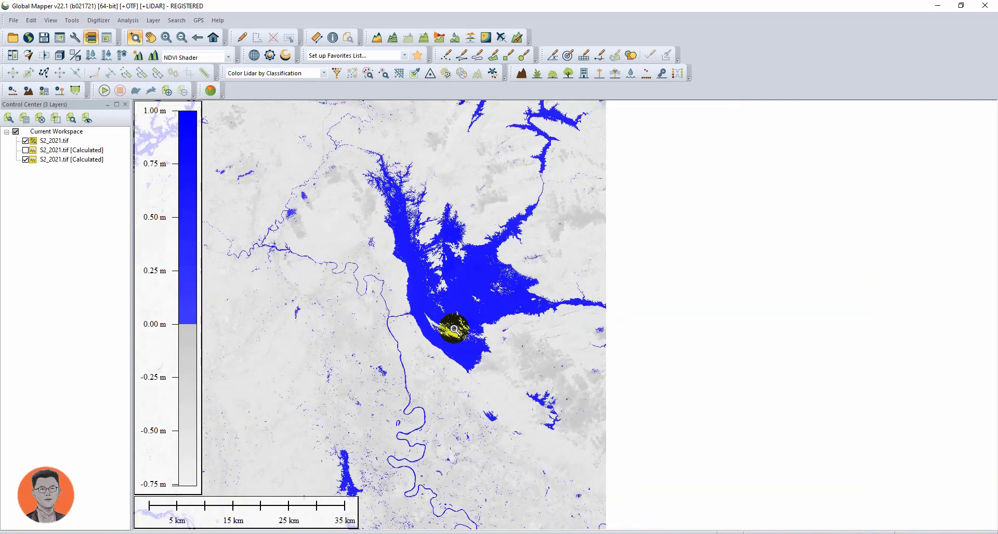
pyautogui.scroll(2, 454, 329)
pyautogui.scroll(1, 393, 326)
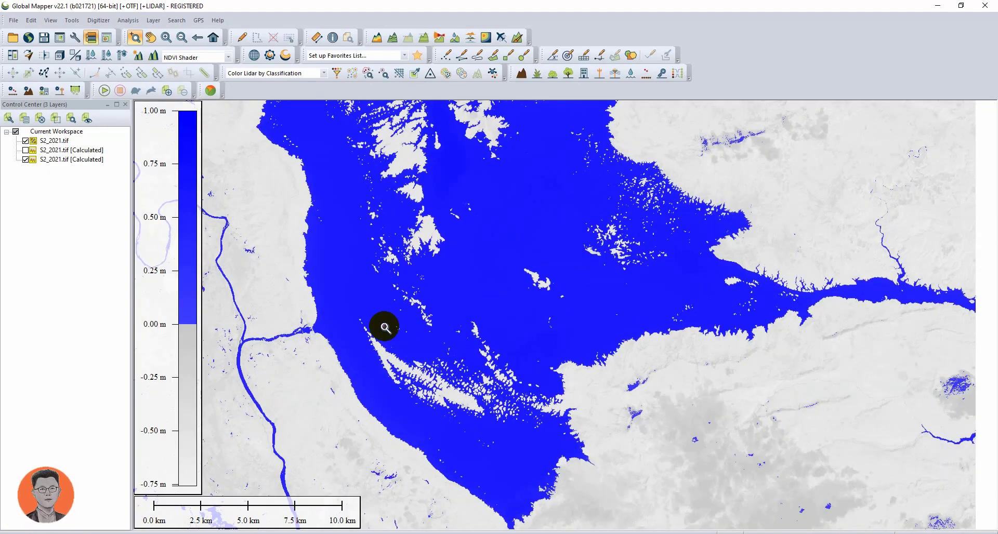
pyautogui.moveTo(506, 377); pyautogui.dragTo(674, 471)
pyautogui.moveTo(543, 369); pyautogui.dragTo(717, 438)
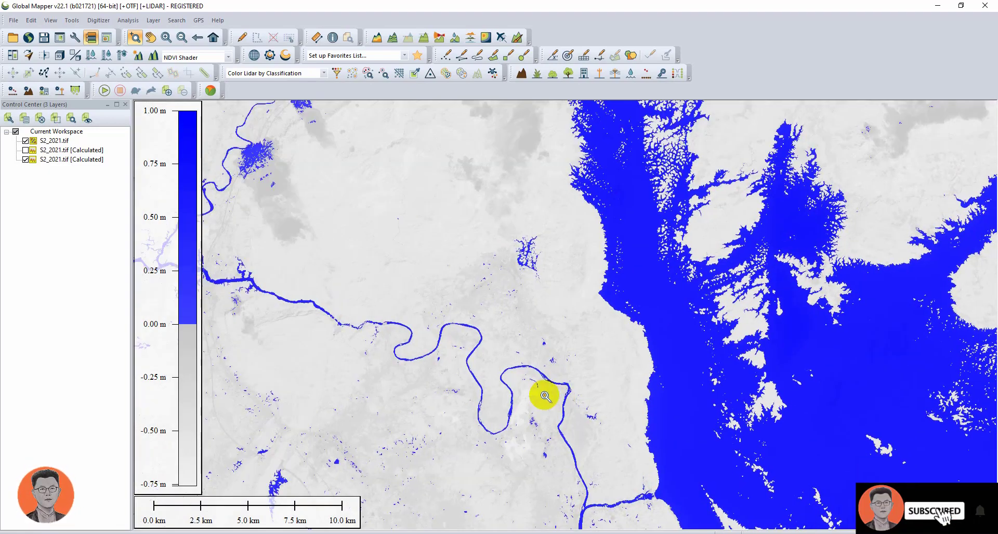
pyautogui.moveTo(544, 396); pyautogui.dragTo(668, 329)
pyautogui.moveTo(514, 407); pyautogui.dragTo(597, 285)
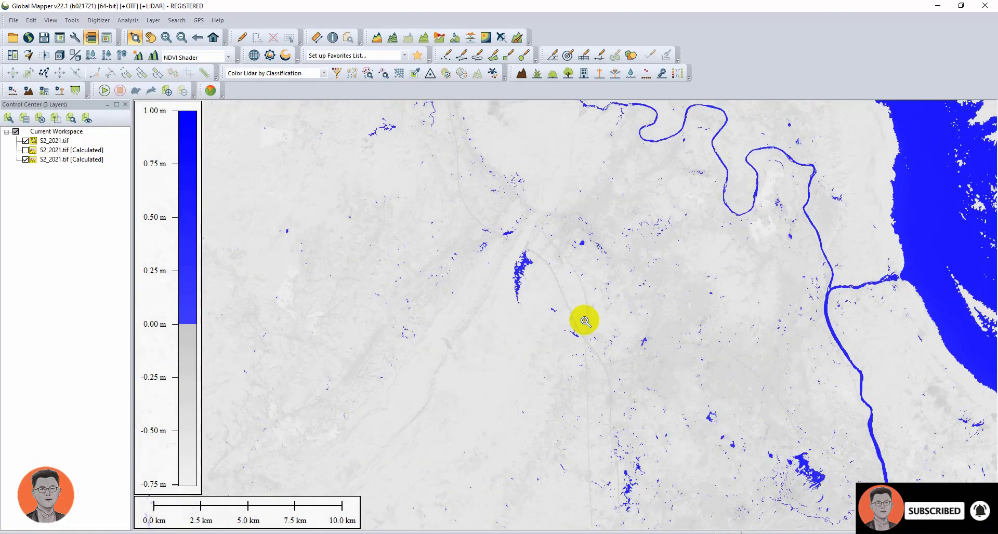
pyautogui.scroll(-2, 585, 320)
pyautogui.scroll(1, 667, 375)
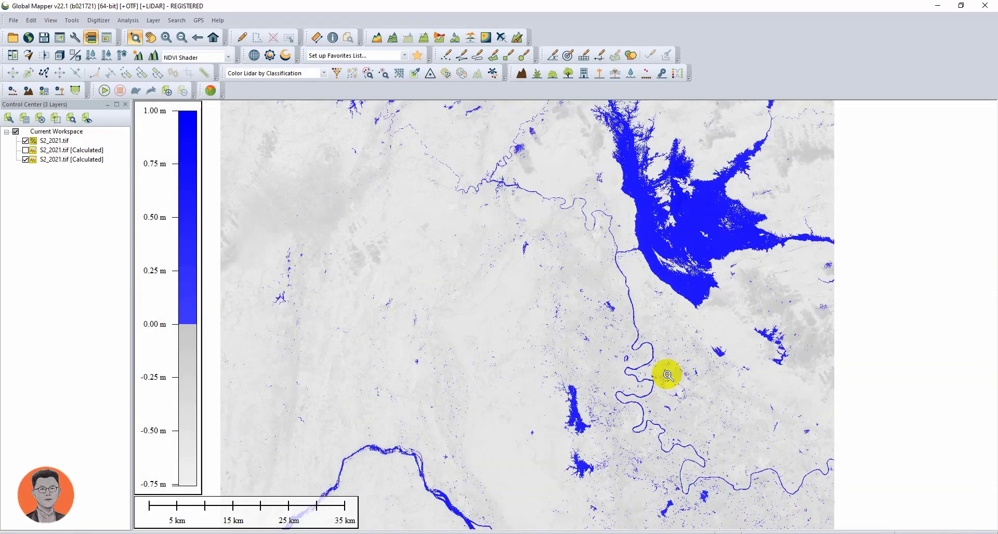
pyautogui.scroll(3, 679, 341)
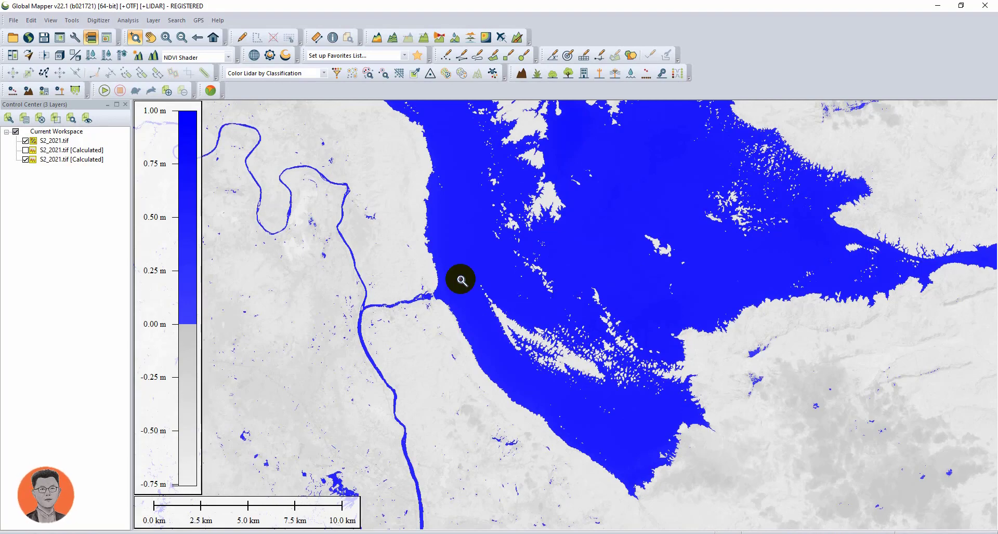
pyautogui.scroll(1, 461, 280)
pyautogui.scroll(1, 471, 310)
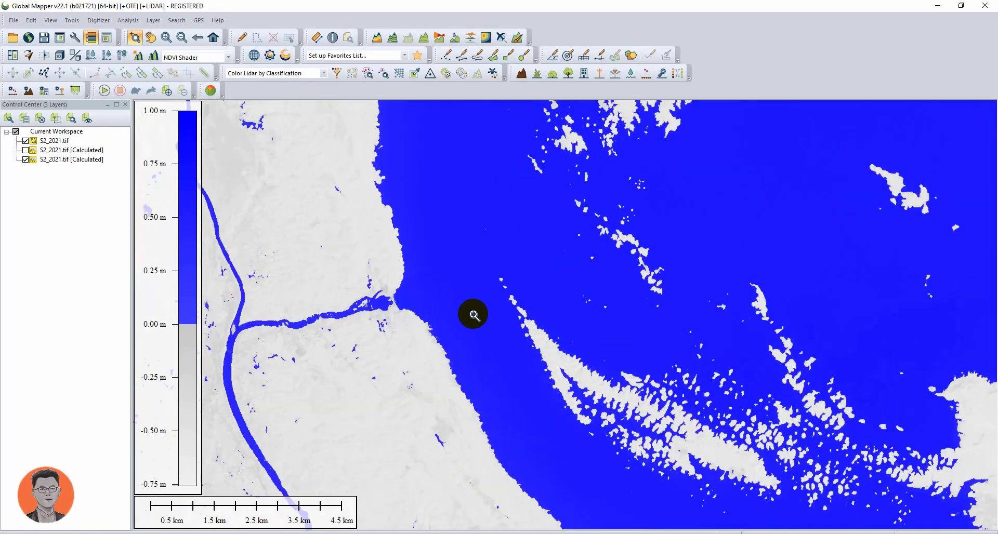
pyautogui.scroll(-2, 473, 314)
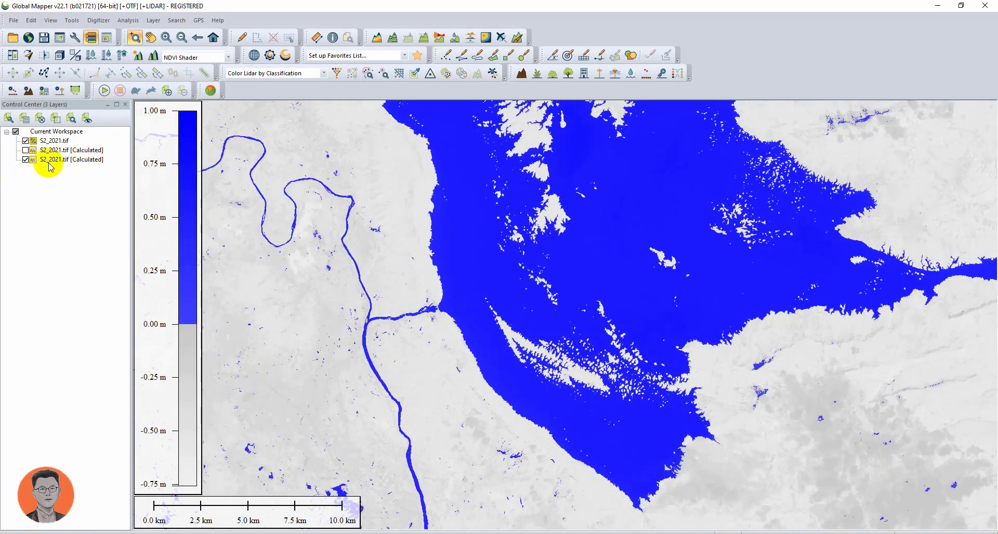
# - Hide the NDWI layer, show the NDVI calculated layer, and zoom and pan across it to examine vegetation and water
pyautogui.click(24, 160)
pyautogui.click(25, 150)
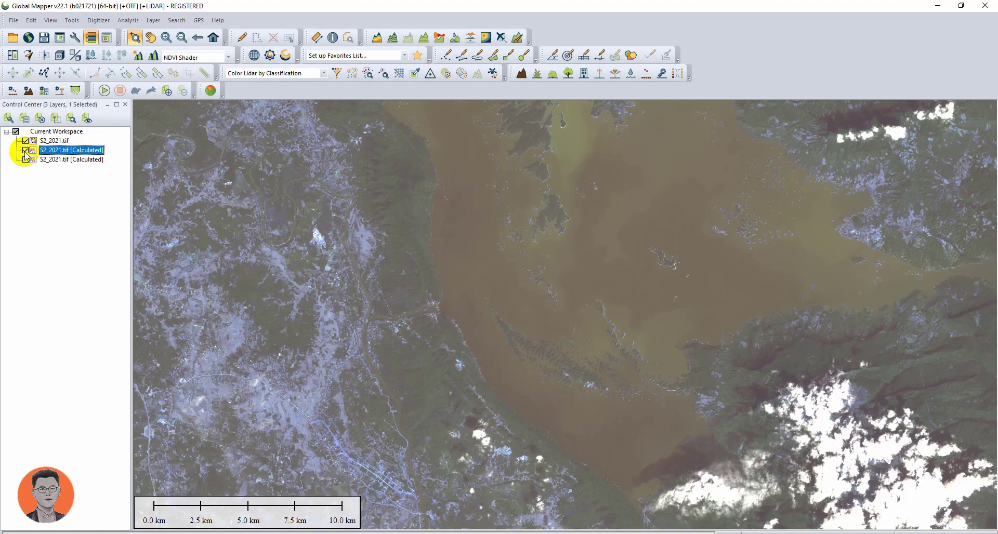
pyautogui.scroll(-2, 499, 378)
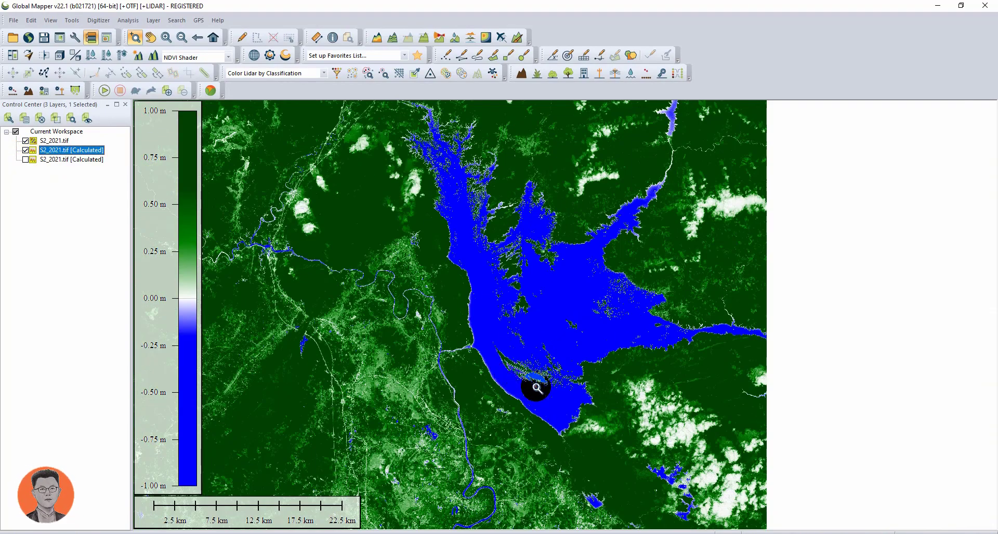
pyautogui.scroll(-1, 534, 389)
pyautogui.scroll(2, 535, 390)
pyautogui.scroll(2, 535, 391)
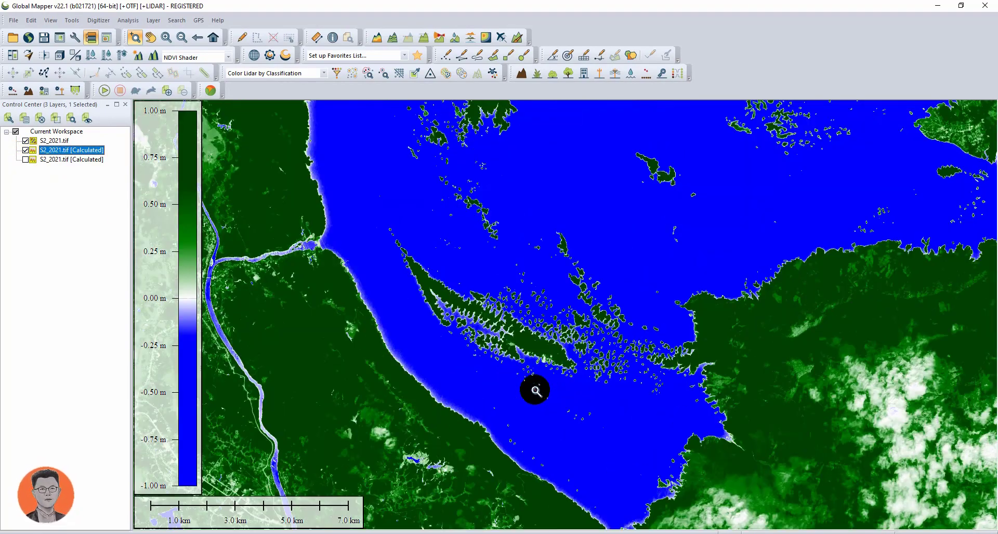
pyautogui.scroll(-3, 536, 391)
pyautogui.moveTo(530, 389); pyautogui.dragTo(598, 255)
pyautogui.moveTo(592, 395); pyautogui.dragTo(625, 292)
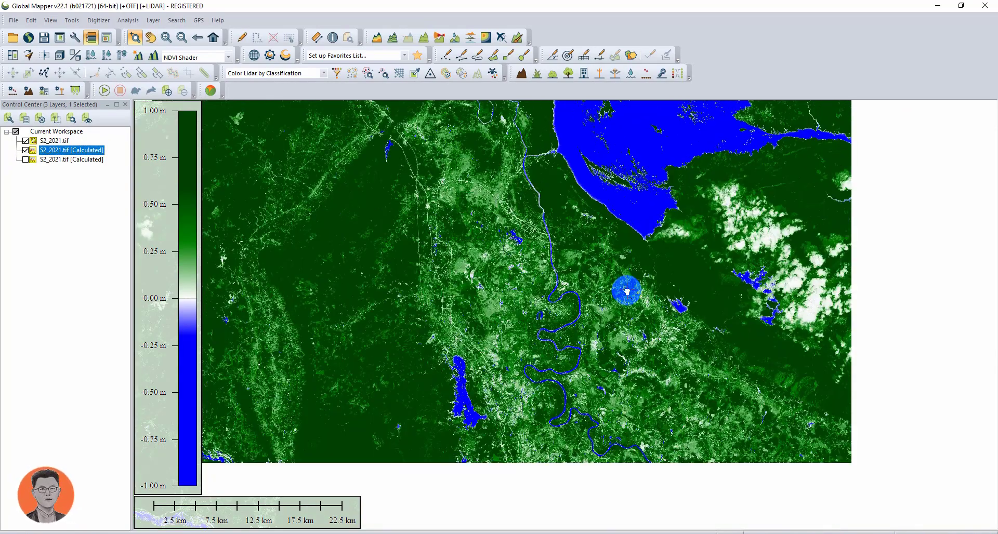
pyautogui.moveTo(575, 355); pyautogui.dragTo(617, 287)
pyautogui.scroll(-1, 616, 312)
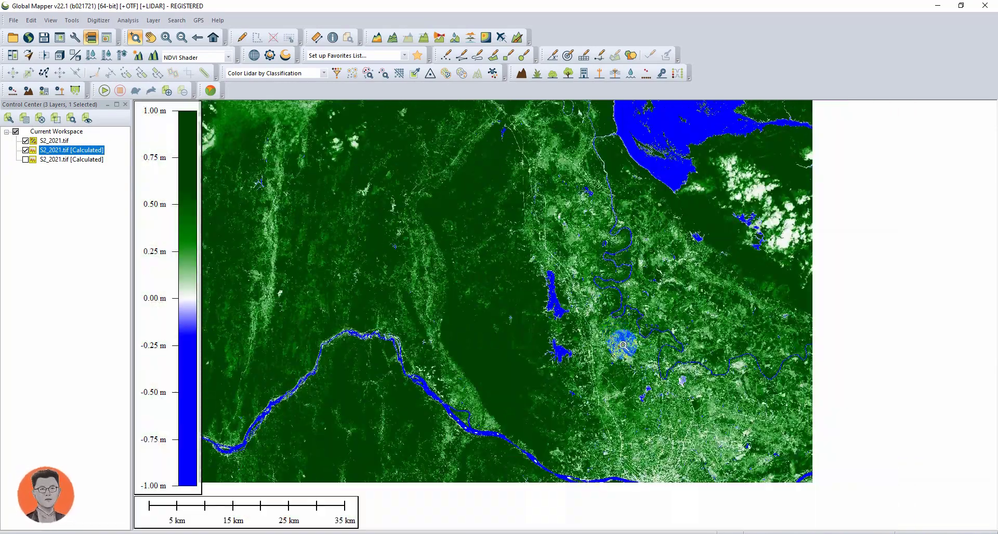
pyautogui.scroll(4, 624, 347)
pyautogui.scroll(-5, 624, 345)
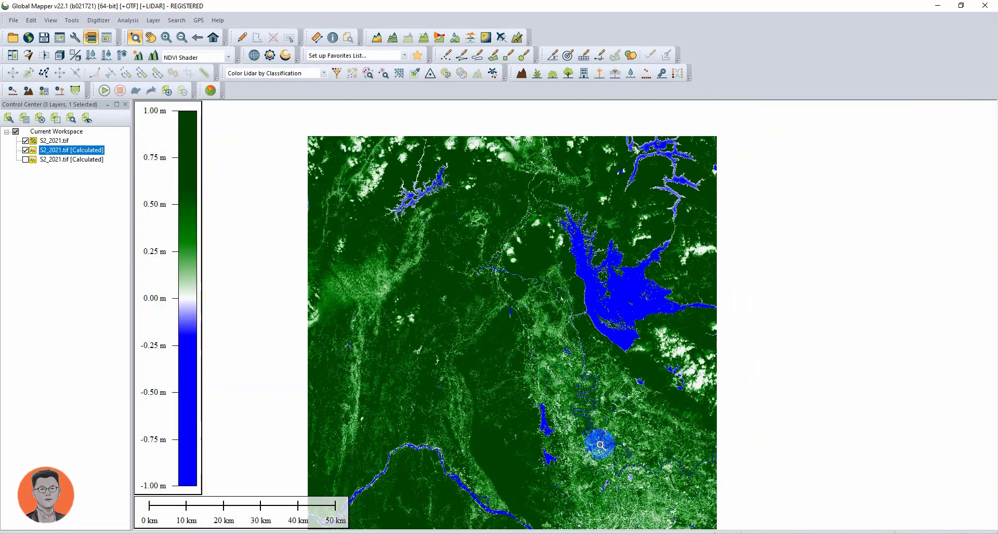
pyautogui.scroll(4, 528, 456)
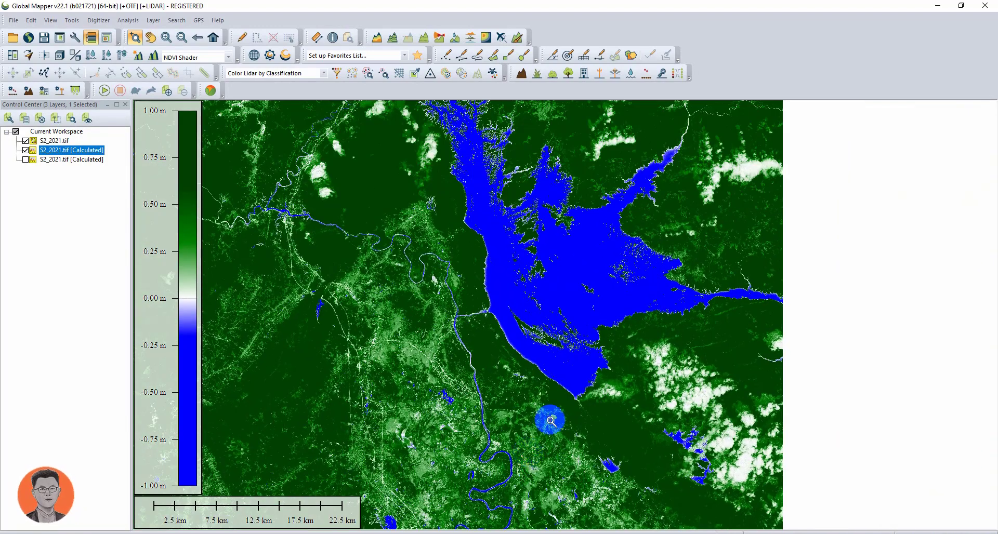